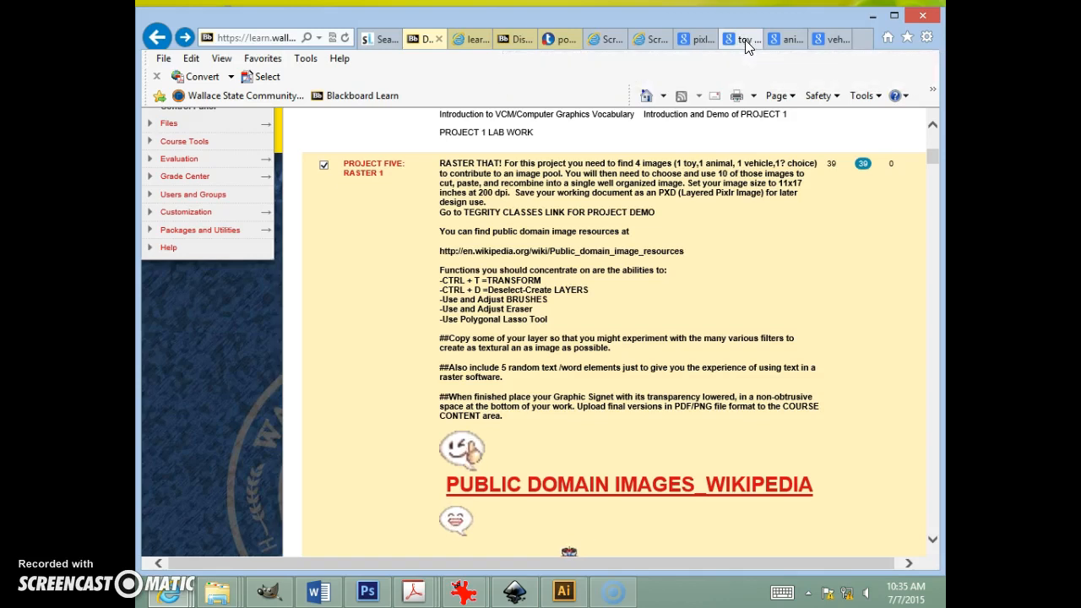
# Step: Browse the toy image search results and open the yellow rocking horse toy's preview
pyautogui.click(745, 41)
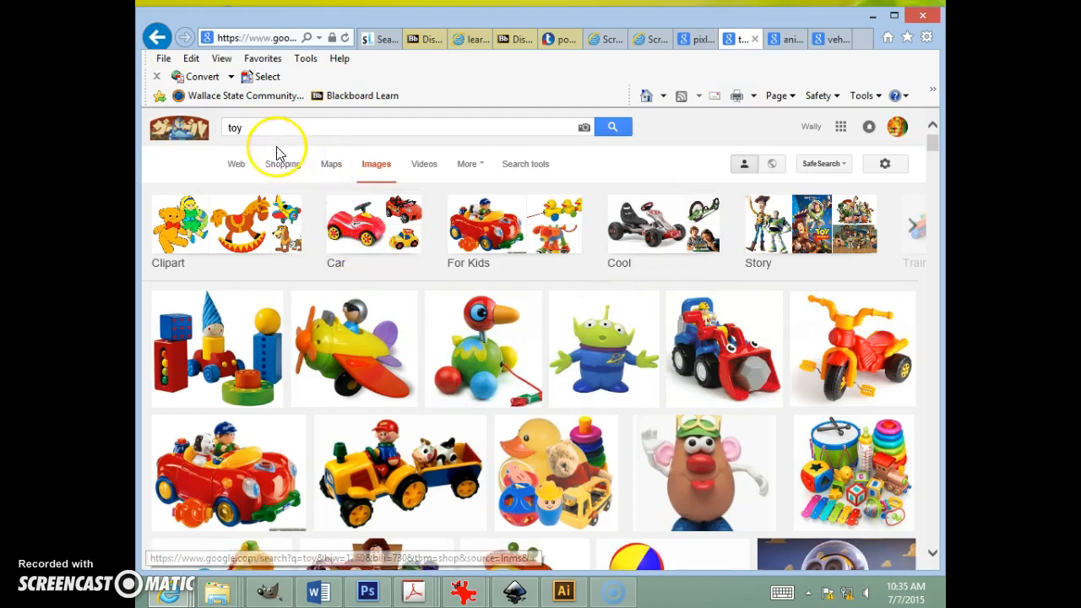
pyautogui.click(277, 173)
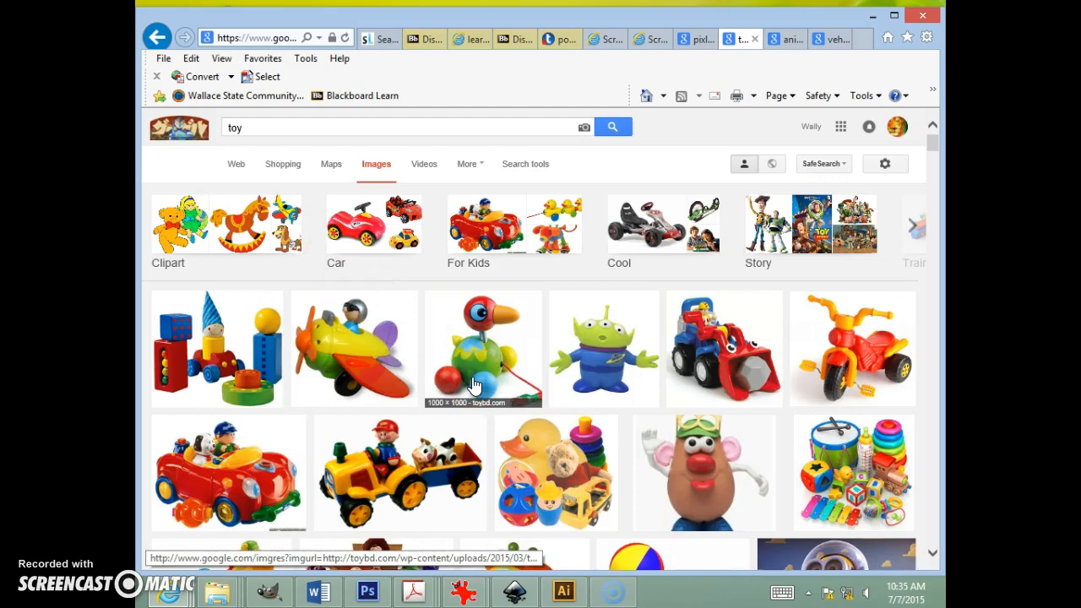
pyautogui.click(473, 389)
pyautogui.click(600, 373)
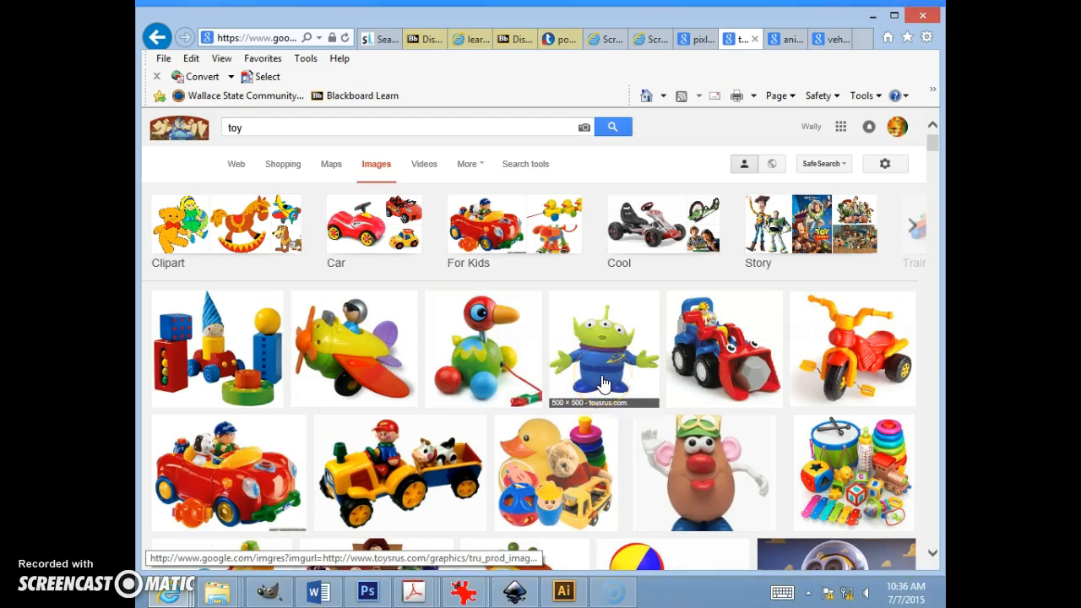
pyautogui.scroll(-3, 733, 409)
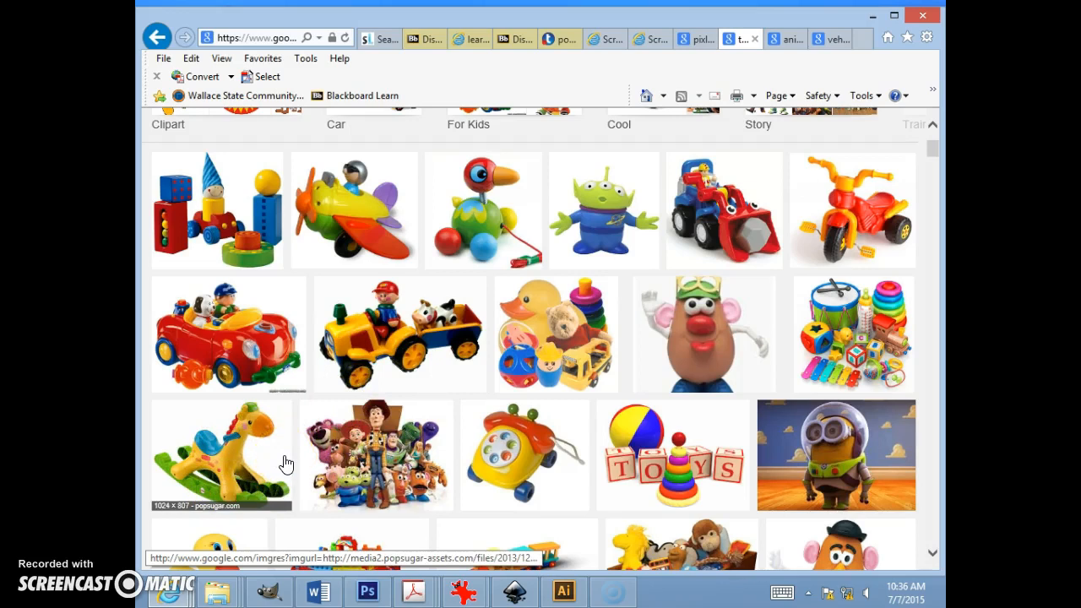
pyautogui.click(239, 476)
pyautogui.click(220, 459)
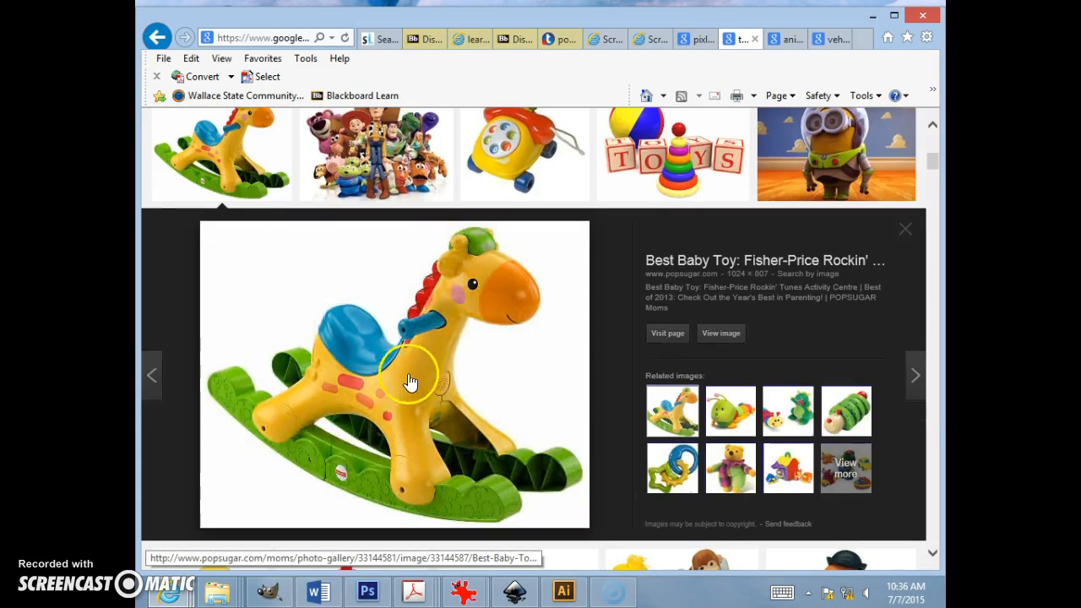
# Step: Start saving the rocking horse picture and create a new folder on the Desktop
pyautogui.click(462, 347)
pyautogui.rightClick(462, 347)
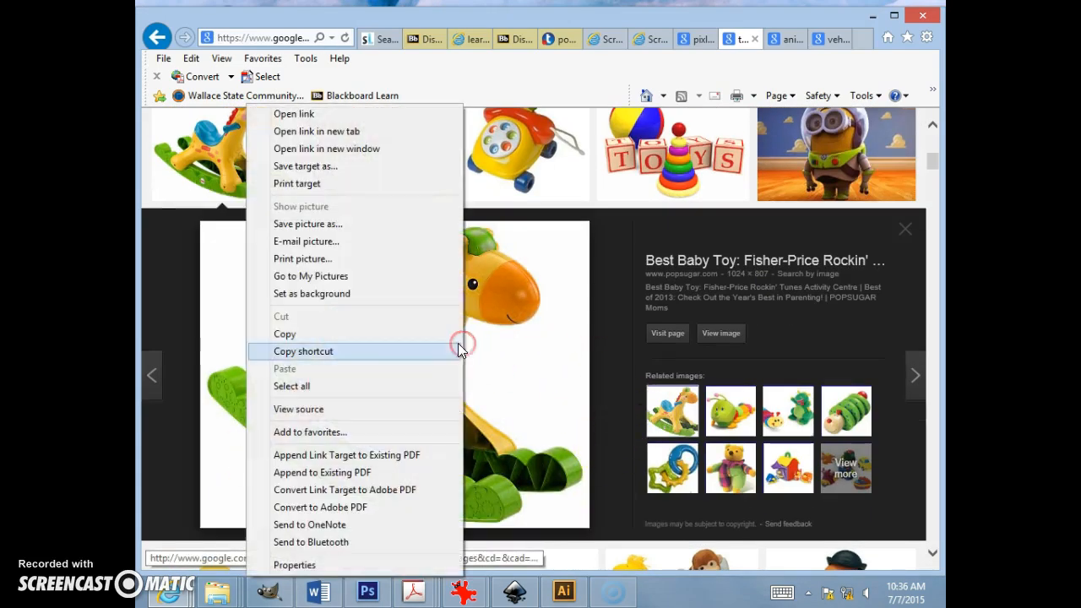
pyautogui.click(386, 229)
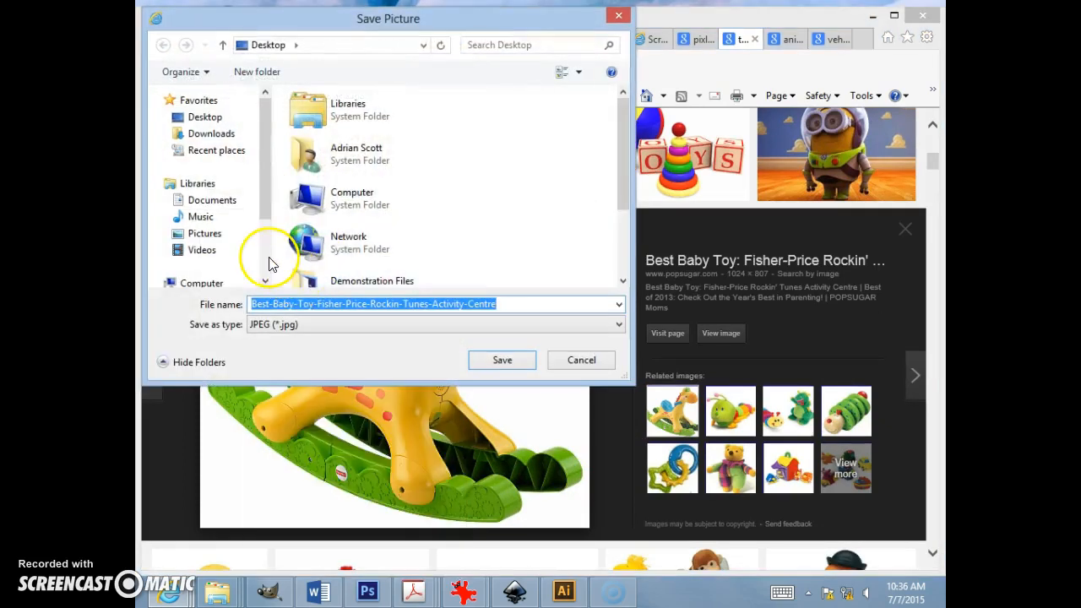
pyautogui.click(210, 121)
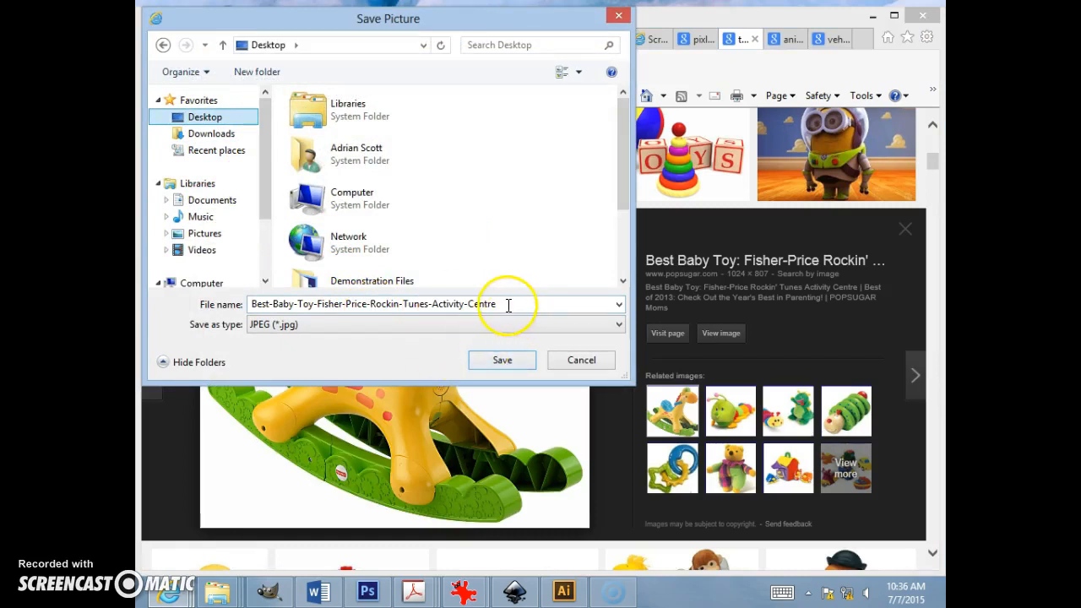
pyautogui.rightClick(522, 226)
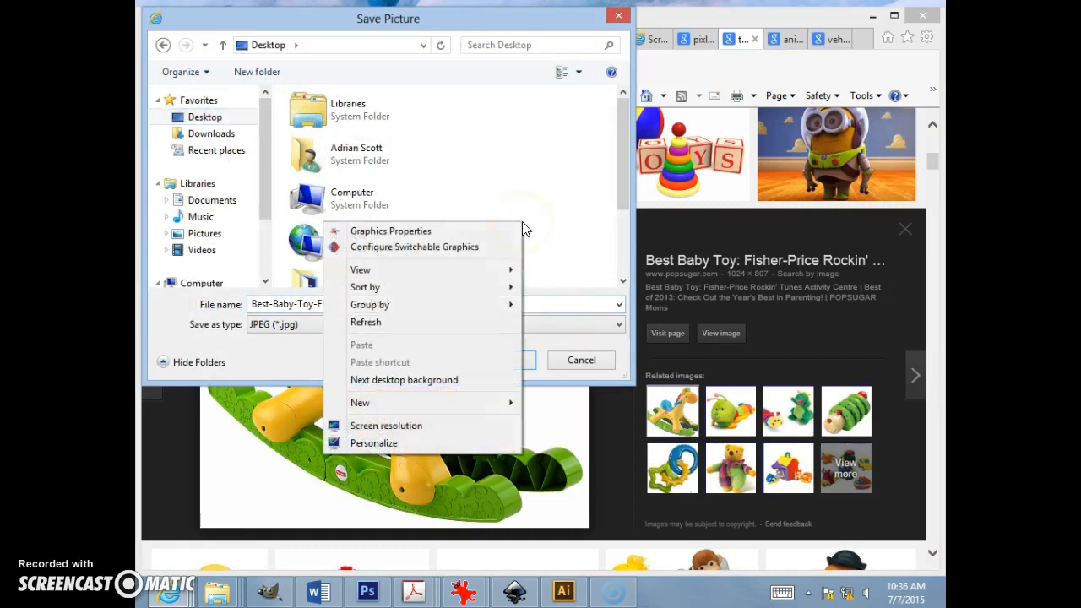
pyautogui.moveTo(473, 414)
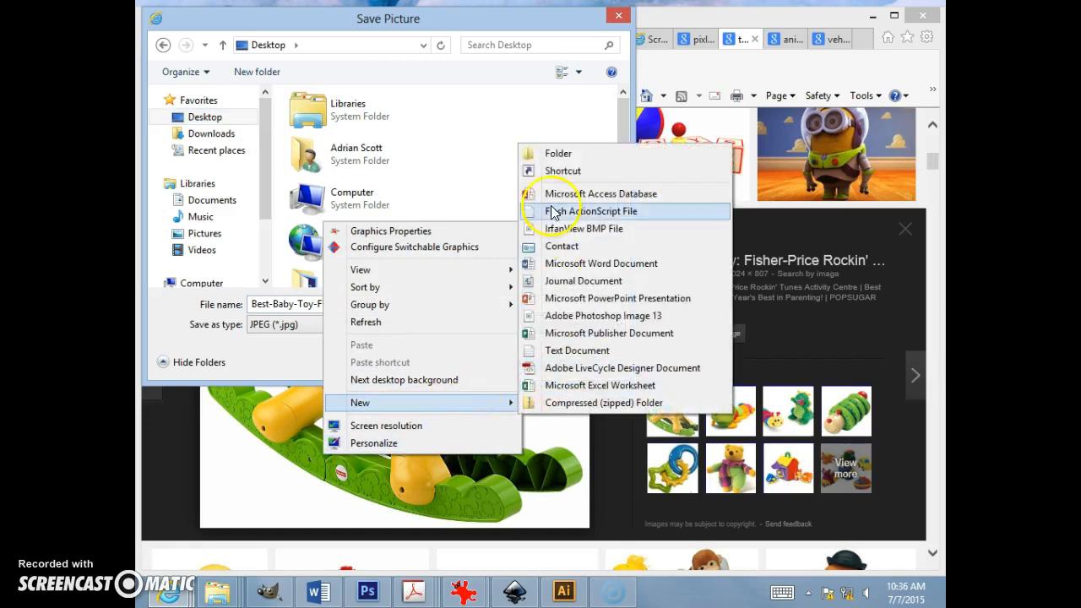
pyautogui.click(554, 153)
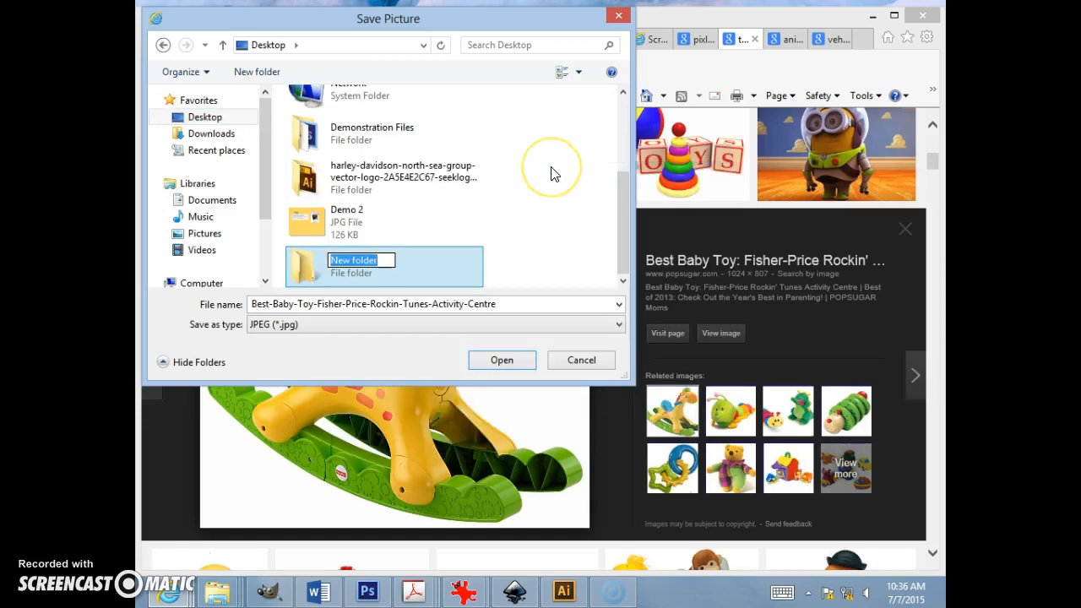
# Step: Name the new folder raster1_demo, open it, and save the rocking horse picture inside
pyautogui.write('raster1_demo')
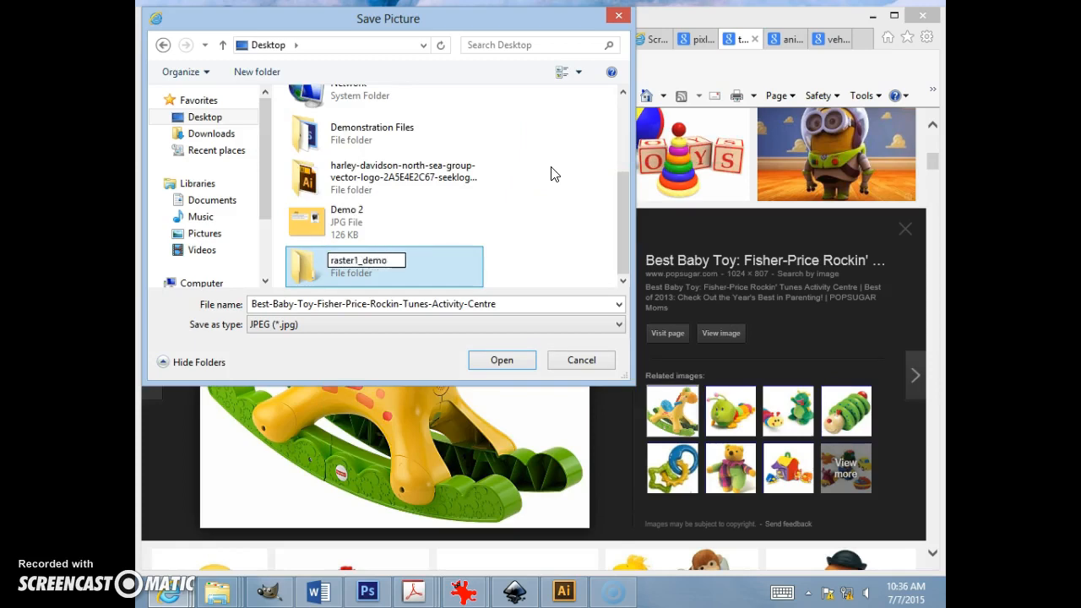
pyautogui.press('Return')
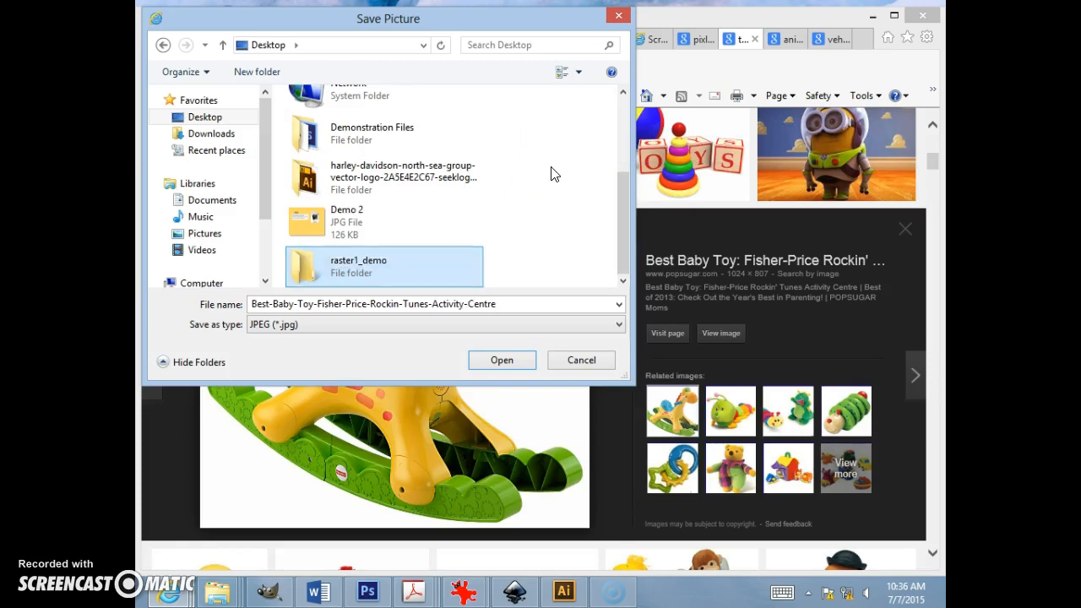
pyautogui.click(502, 360)
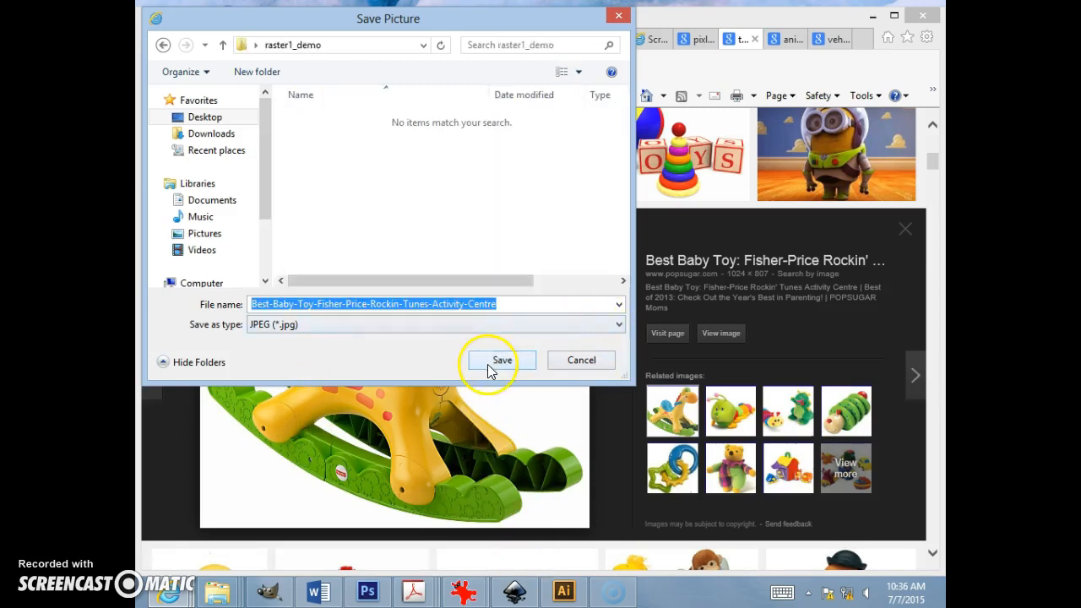
pyautogui.click(489, 363)
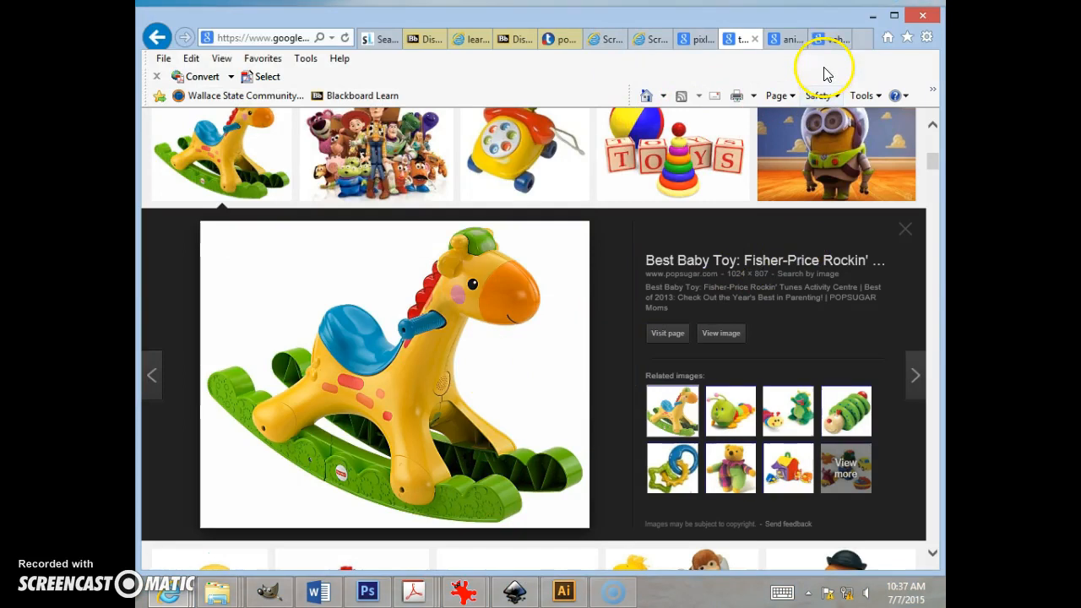
# Step: Save the swimming duckling image from the animal results into the raster1_demo folder
pyautogui.click(781, 38)
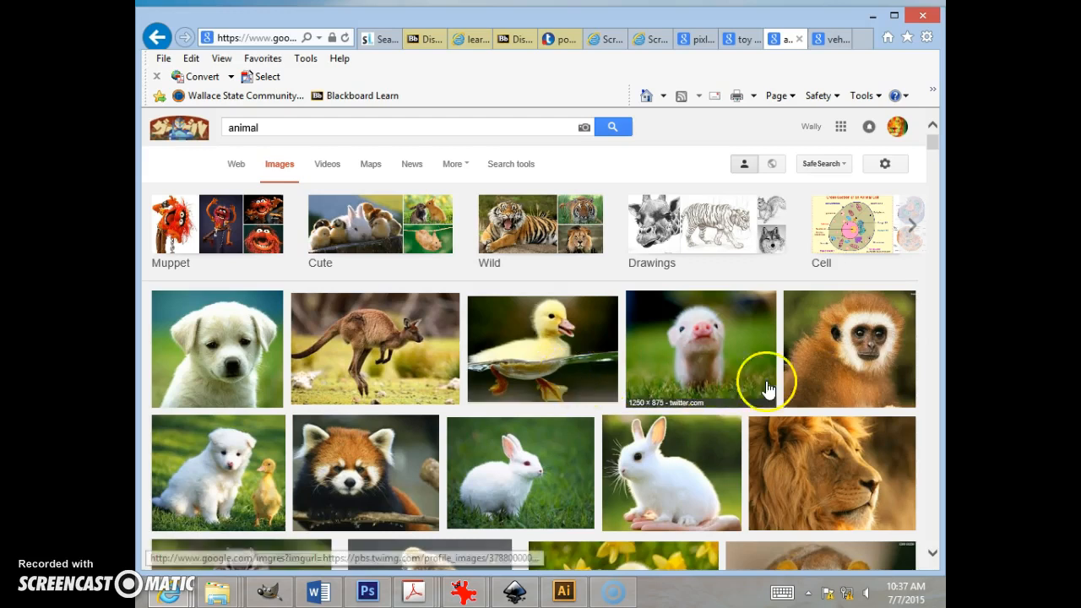
pyautogui.click(555, 362)
pyautogui.rightClick(377, 372)
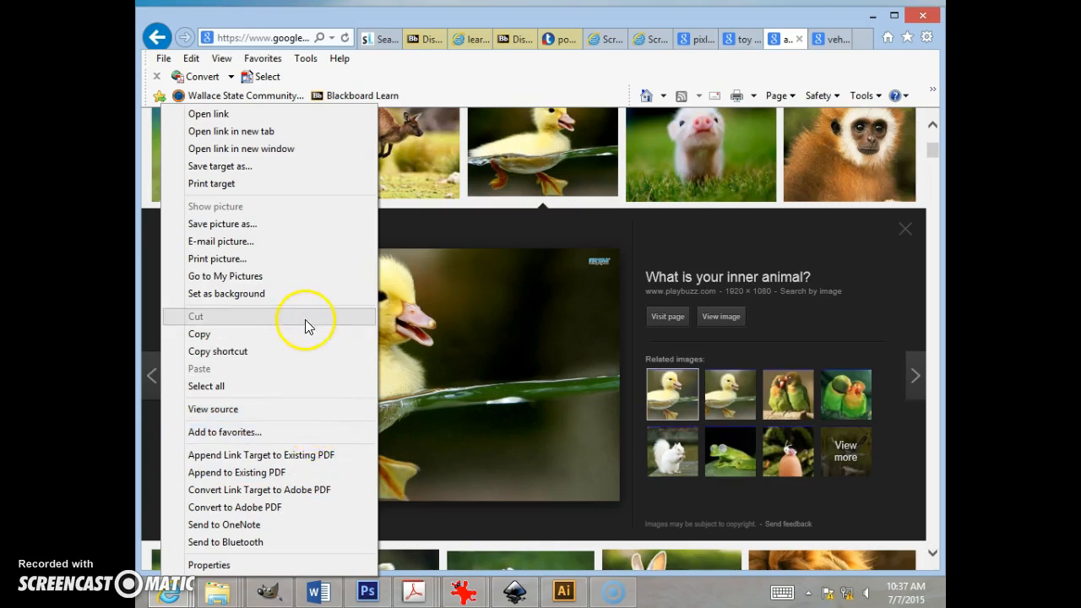
pyautogui.click(320, 228)
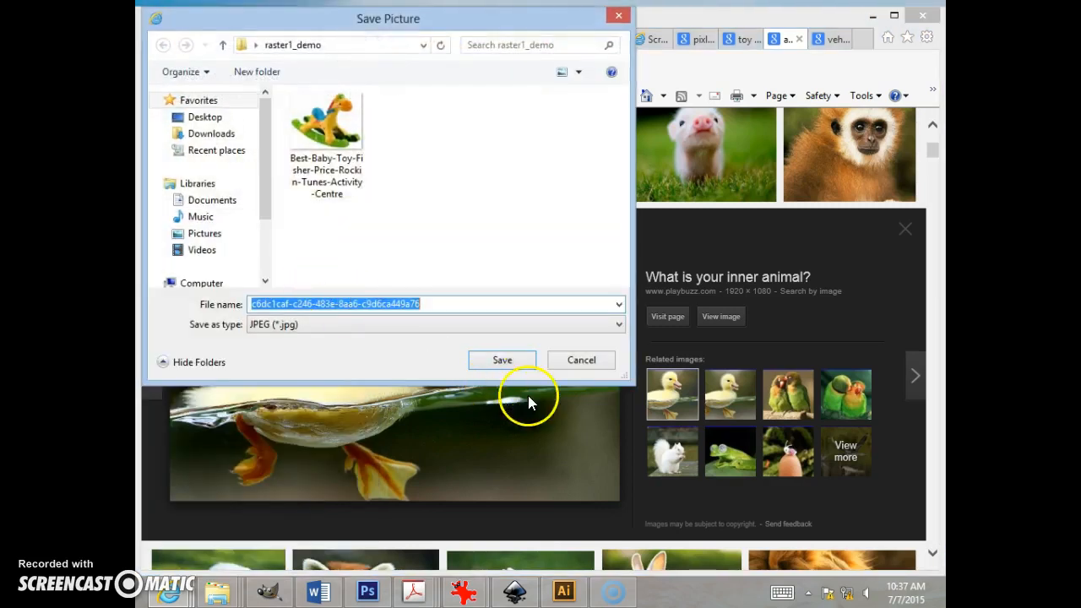
pyautogui.click(517, 363)
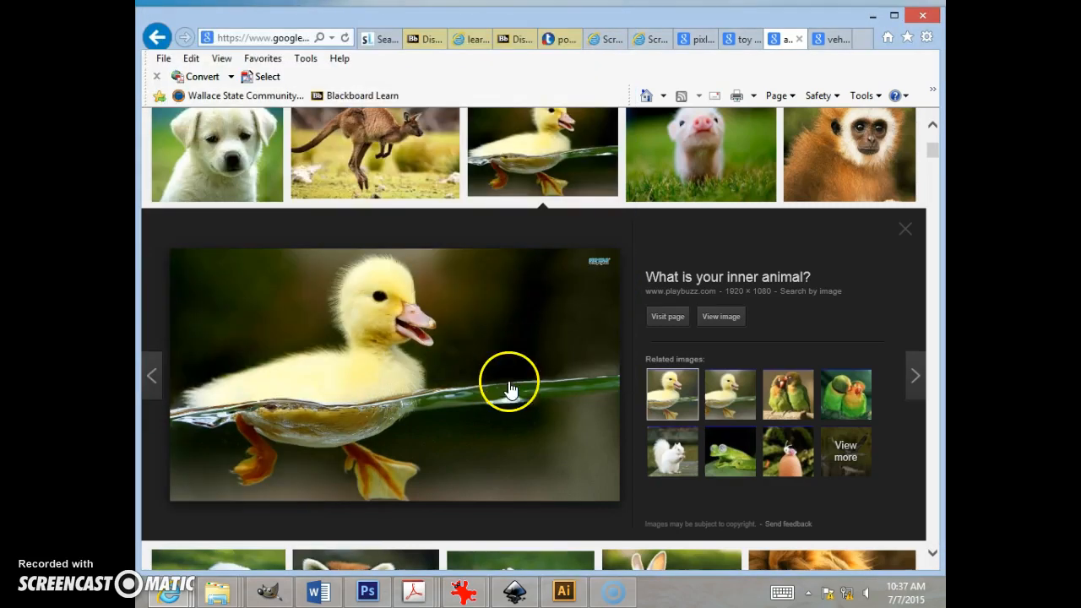
# Step: Browse the vehicle image results and view the orange motorcycle's source page before returning
pyautogui.click(829, 43)
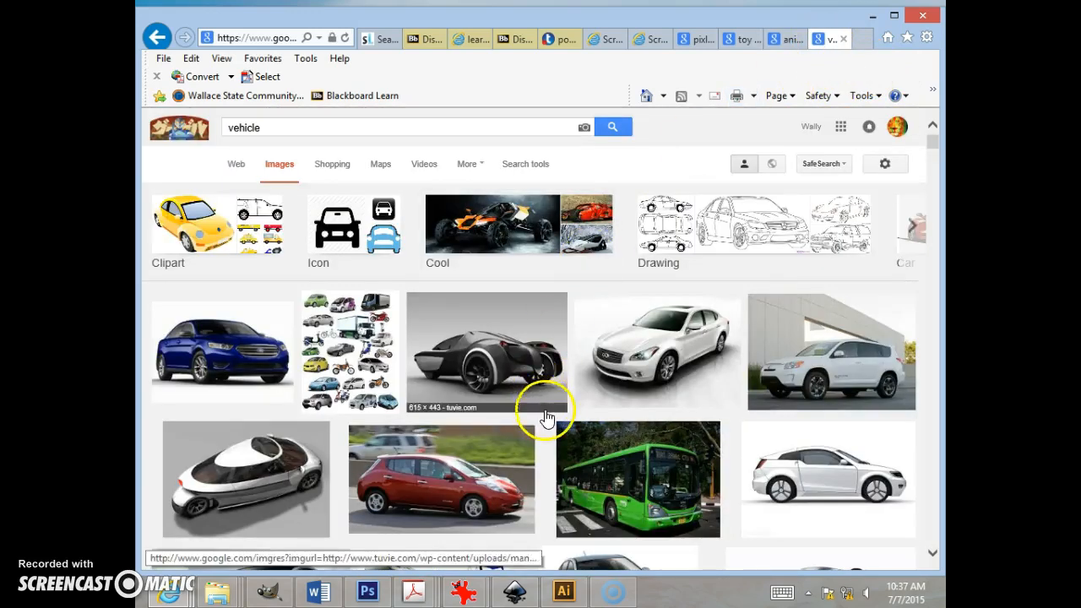
pyautogui.scroll(-3, 358, 431)
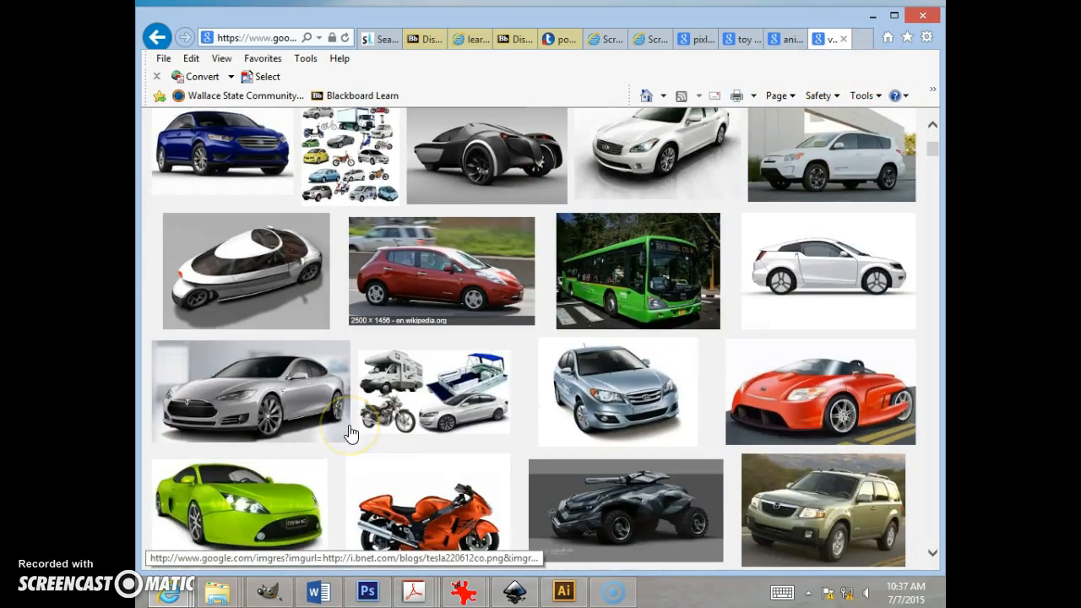
pyautogui.scroll(-1, 351, 434)
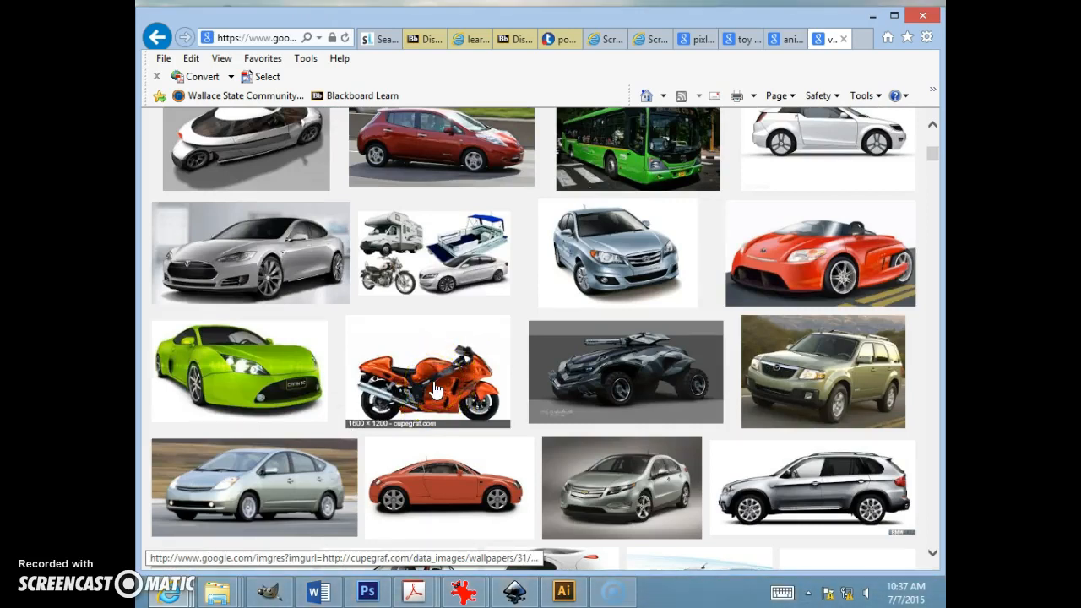
pyautogui.click(435, 389)
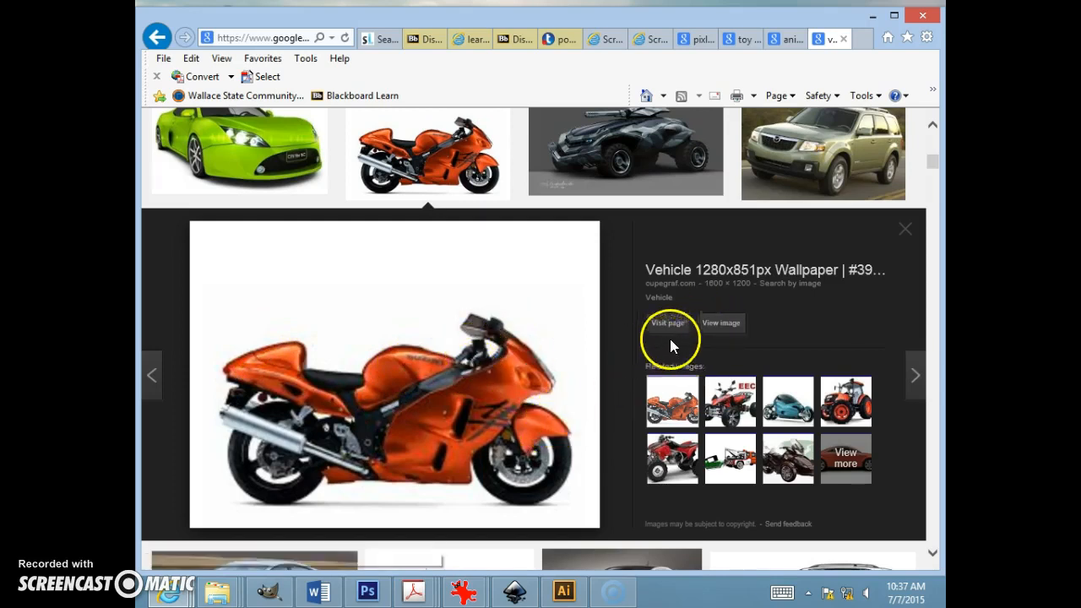
pyautogui.click(723, 326)
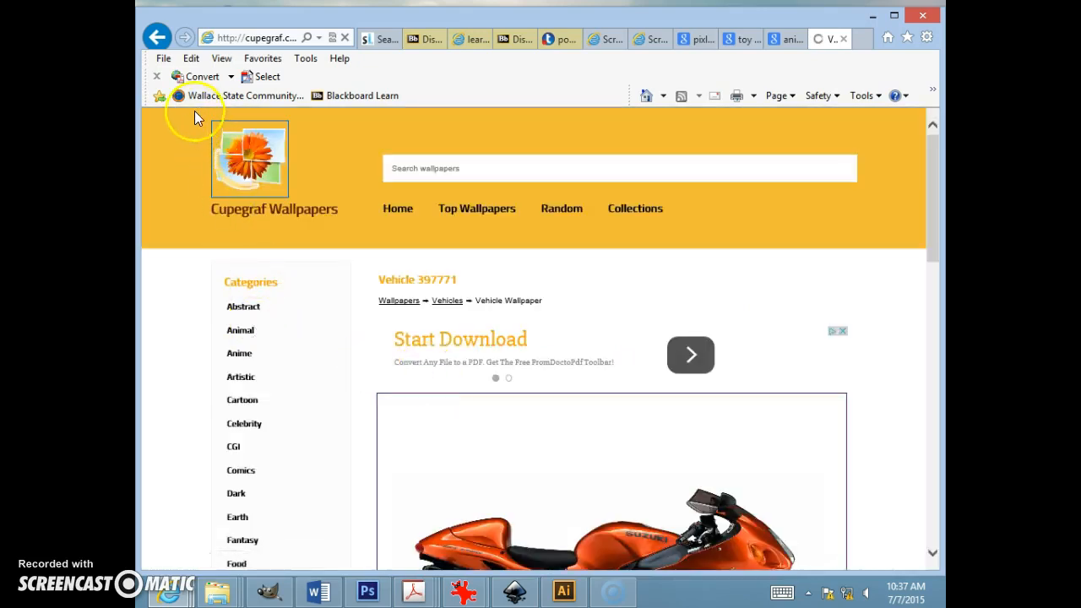
pyautogui.scroll(-3, 552, 461)
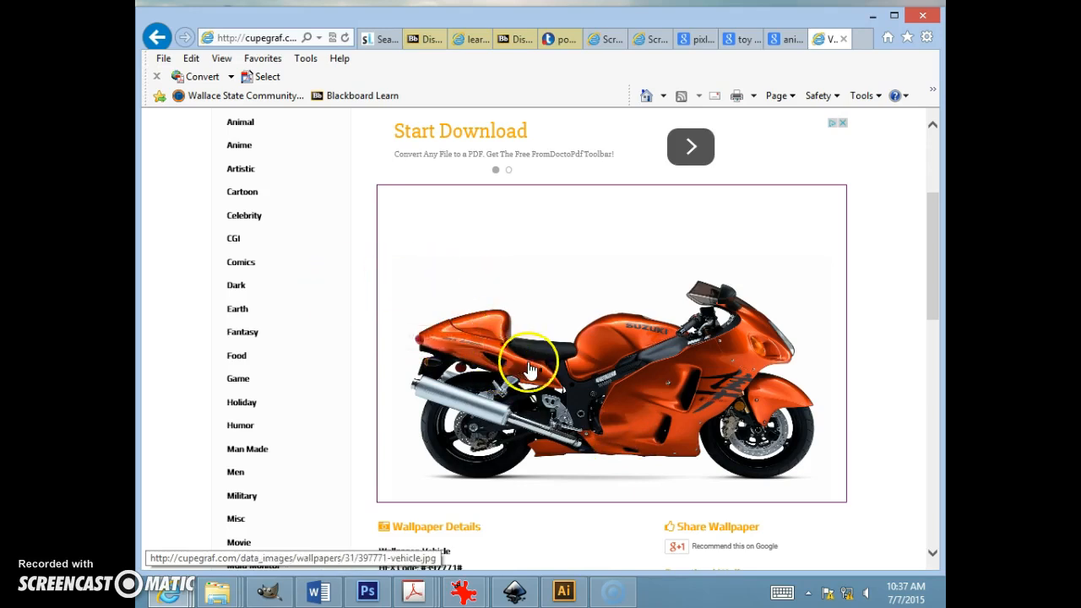
pyautogui.scroll(3, 526, 357)
pyautogui.click(156, 37)
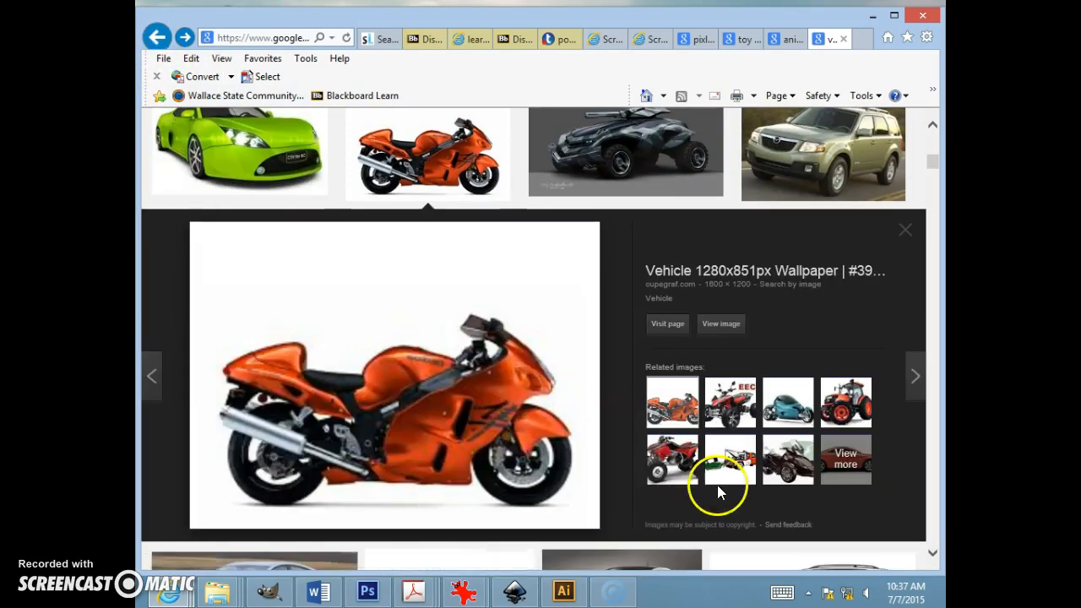
# Step: Open the orange tractor from the related images and save it into the raster1_demo folder
pyautogui.scroll(-2, 717, 485)
pyautogui.click(844, 272)
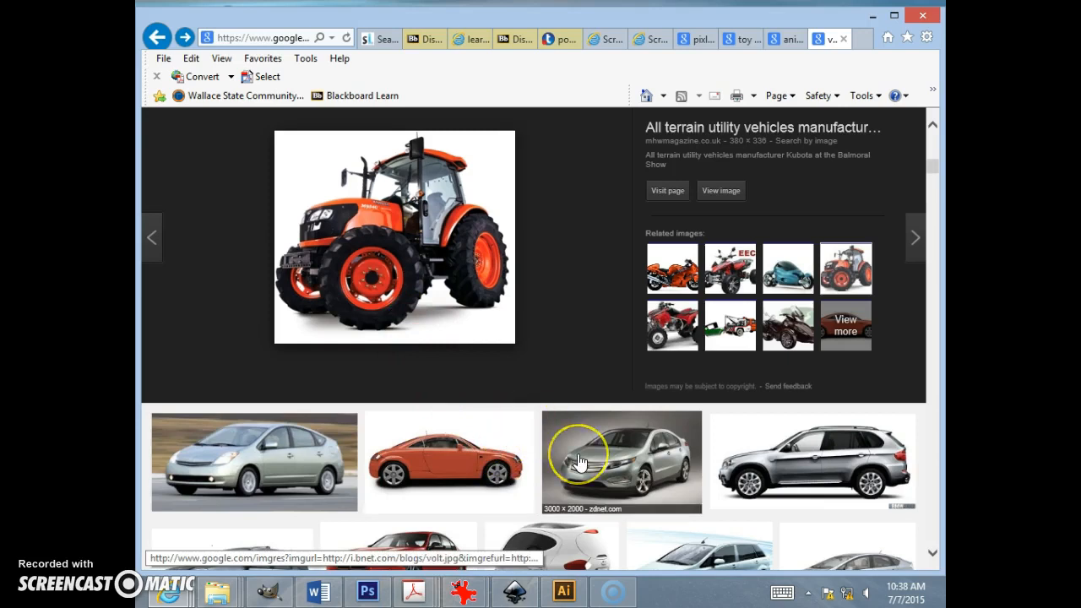
pyautogui.scroll(-1, 591, 434)
pyautogui.scroll(2, 580, 459)
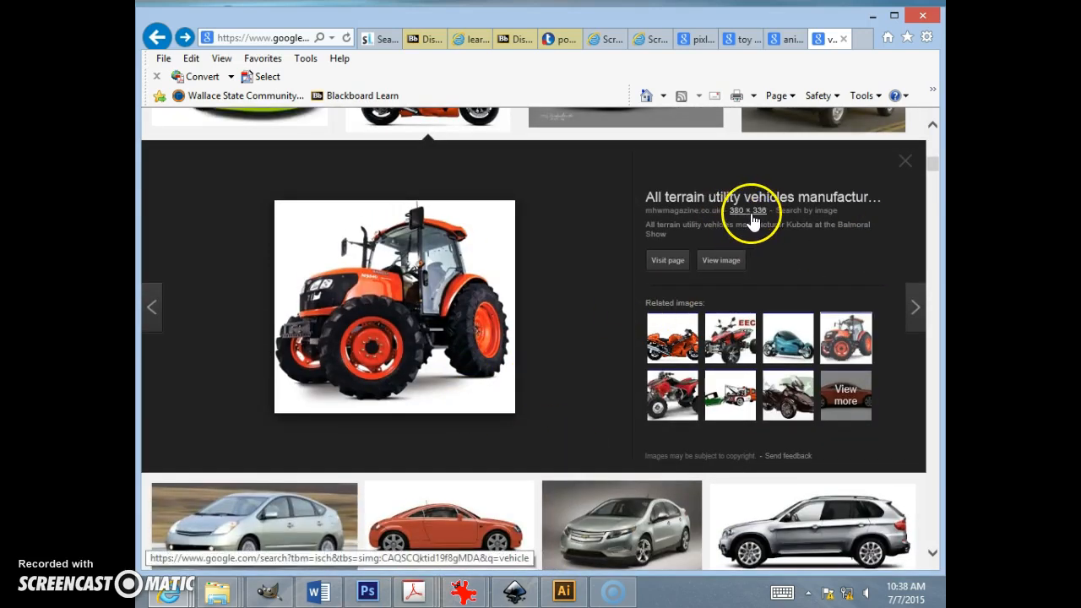
pyautogui.rightClick(417, 319)
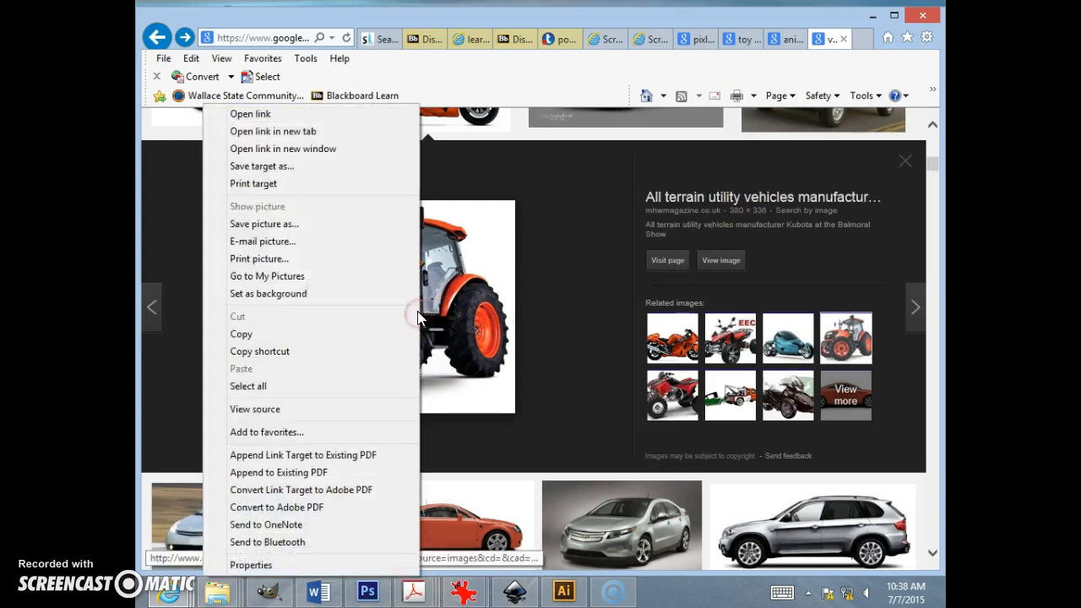
pyautogui.click(279, 224)
pyautogui.click(502, 360)
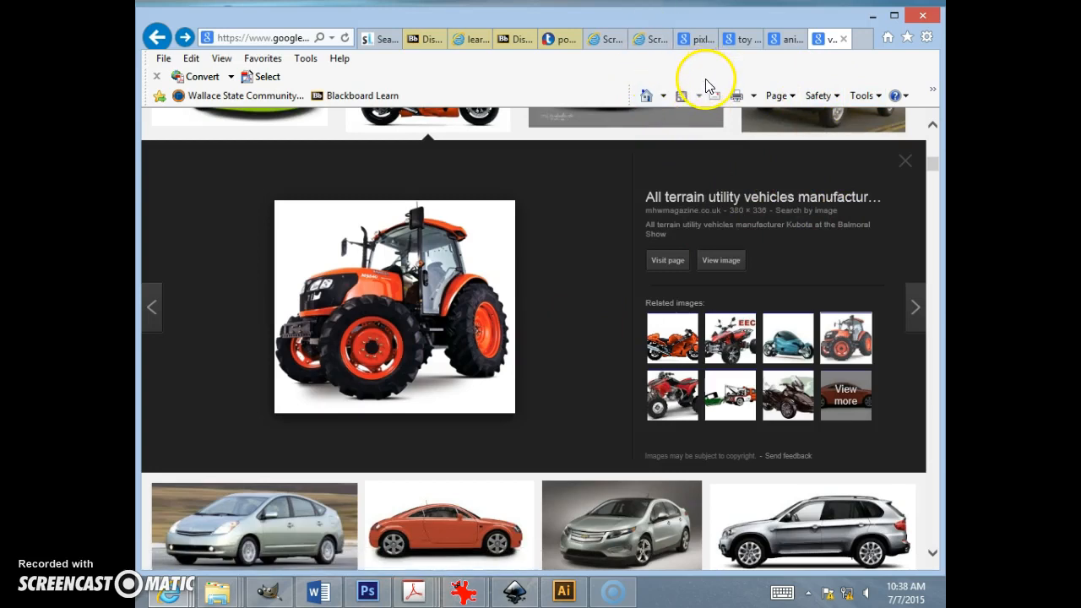
# Step: Launch Pixlr Editor from the search results and open the rocking horse image from the raster1_demo folder
pyautogui.click(700, 39)
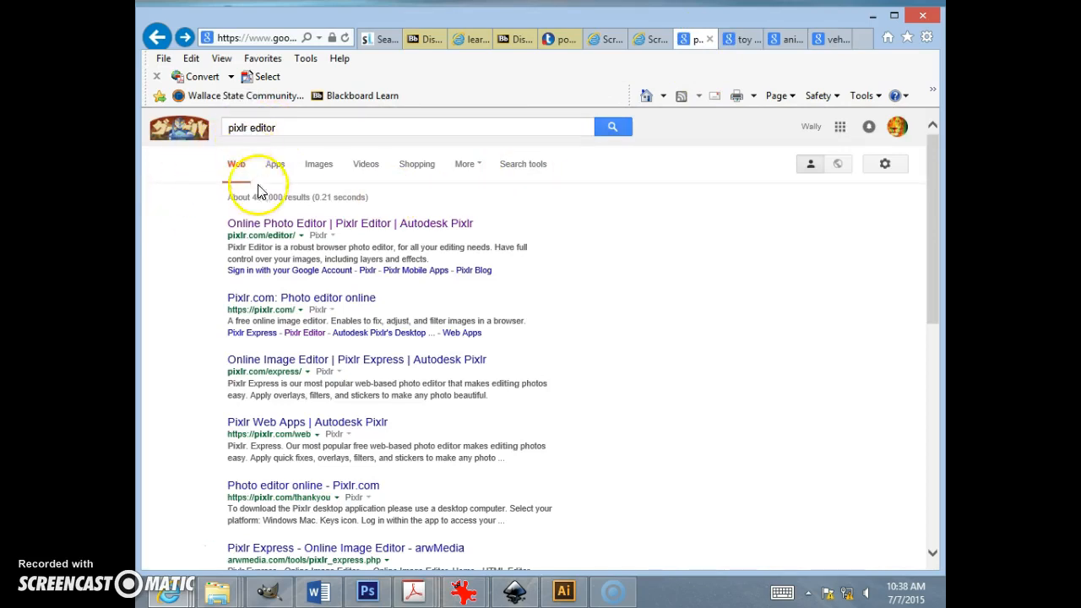
pyautogui.click(335, 224)
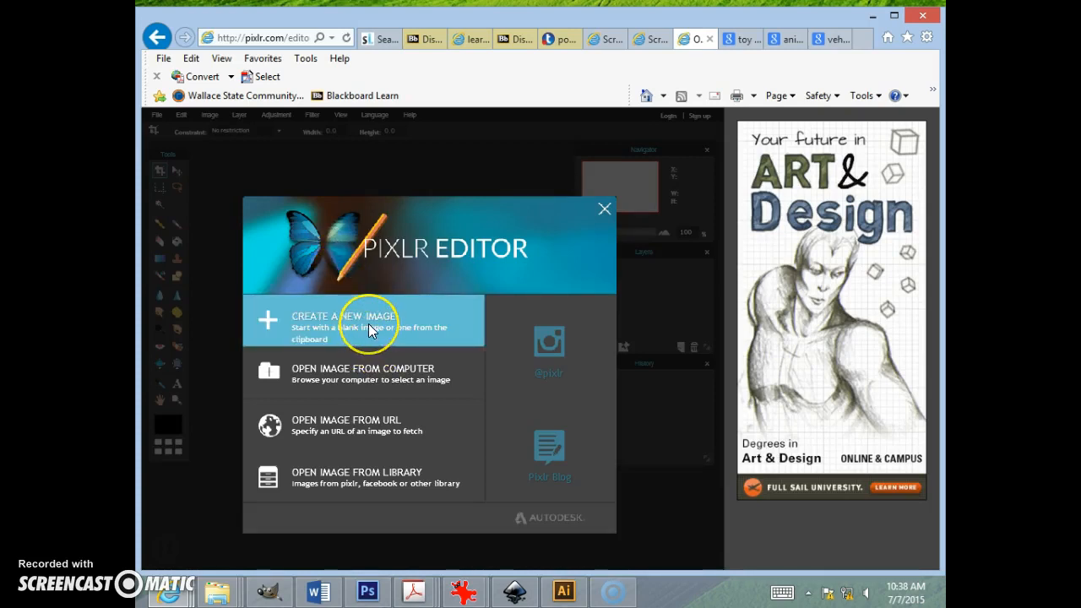
pyautogui.click(327, 377)
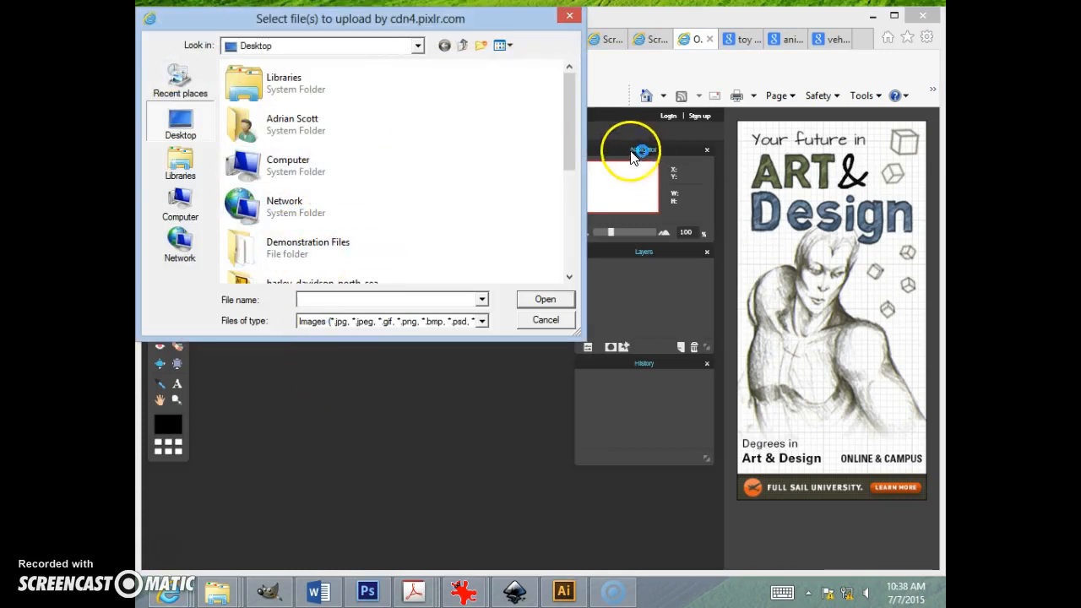
pyautogui.moveTo(565, 136); pyautogui.dragTo(580, 202)
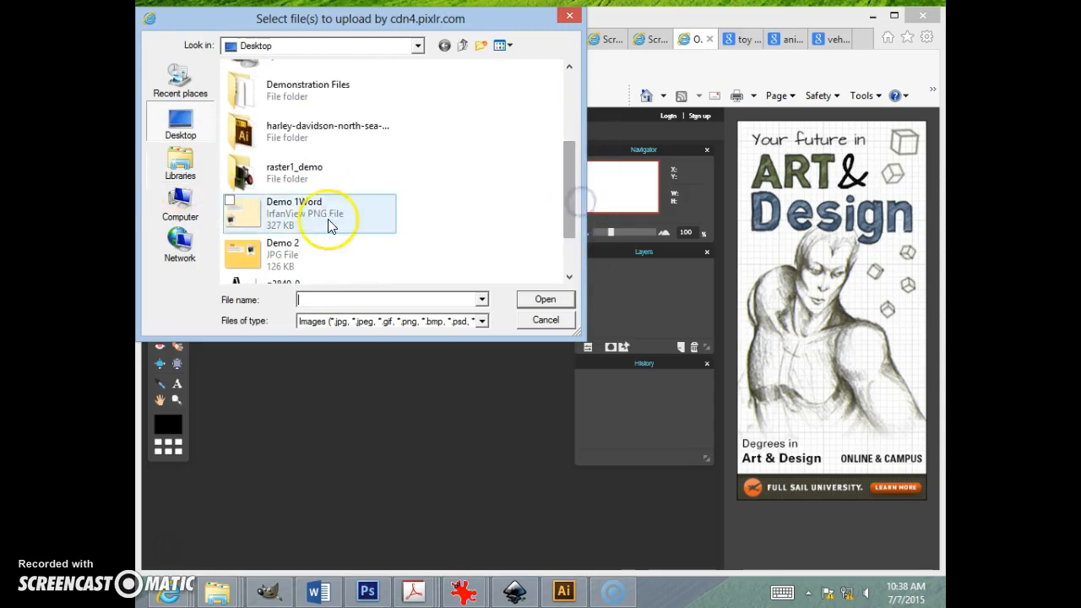
pyautogui.doubleClick(289, 172)
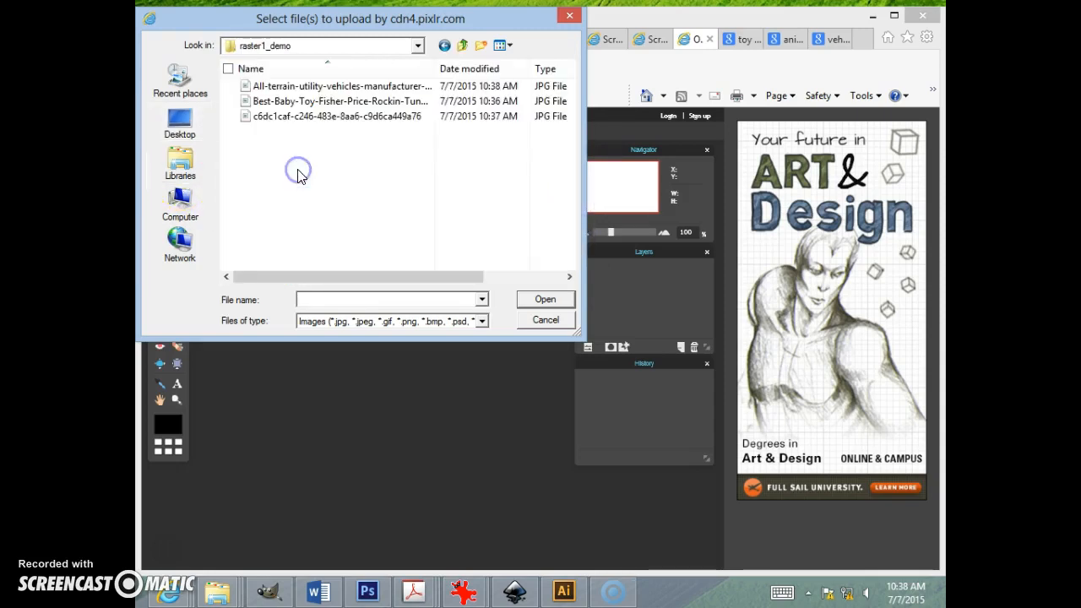
pyautogui.click(305, 103)
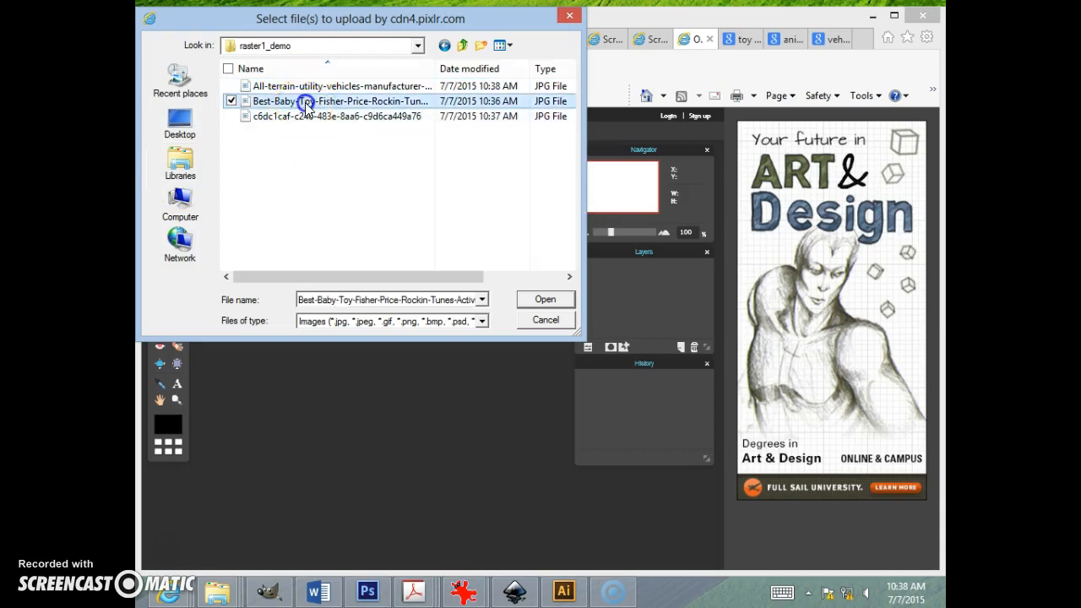
pyautogui.doubleClick(306, 102)
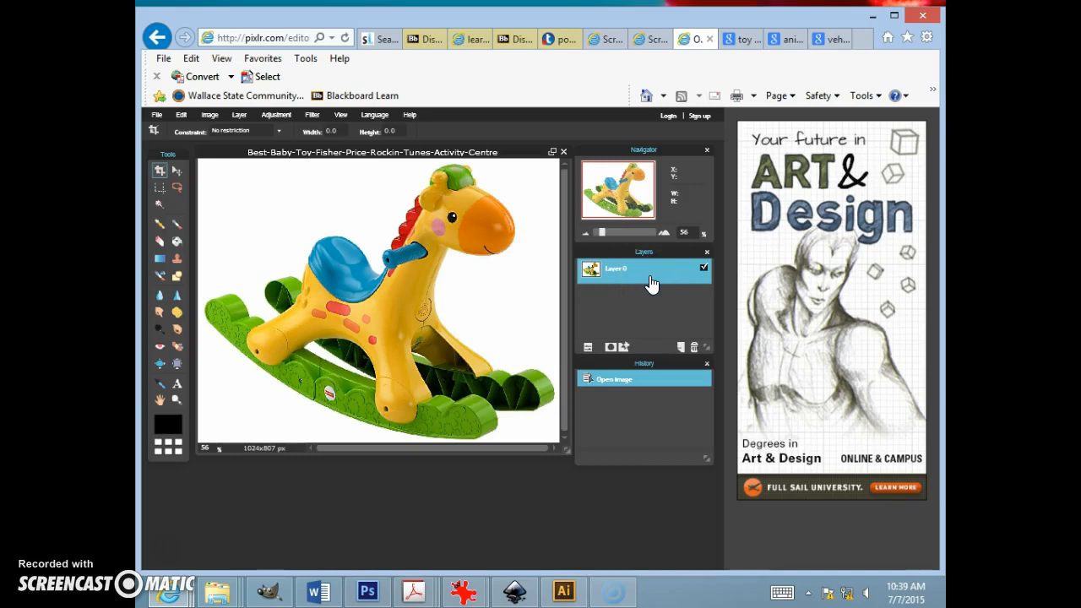
pyautogui.hotkey('ctrl', 't')
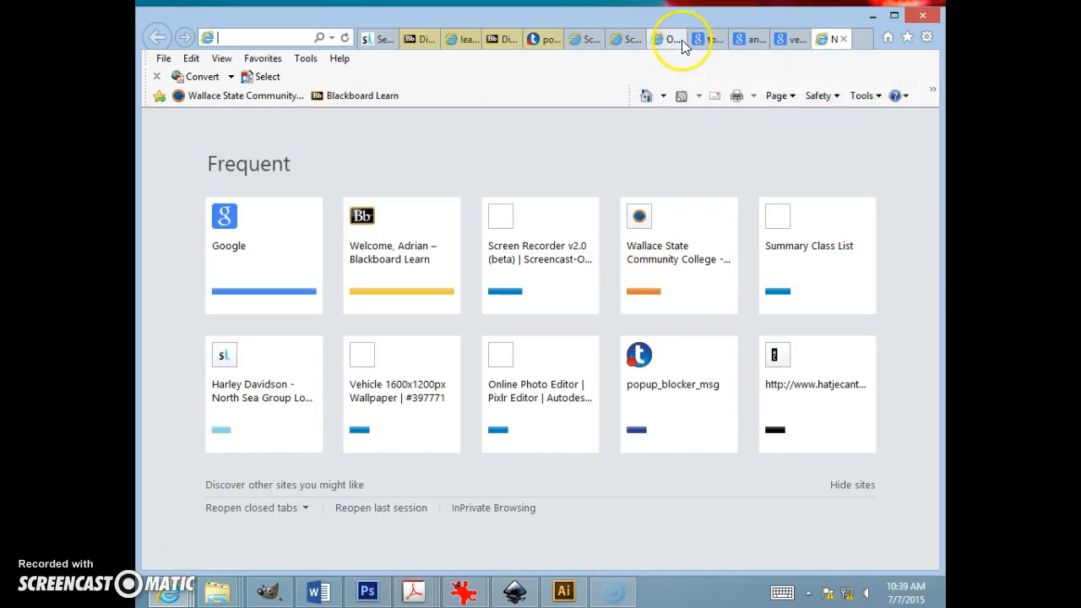
pyautogui.click(794, 40)
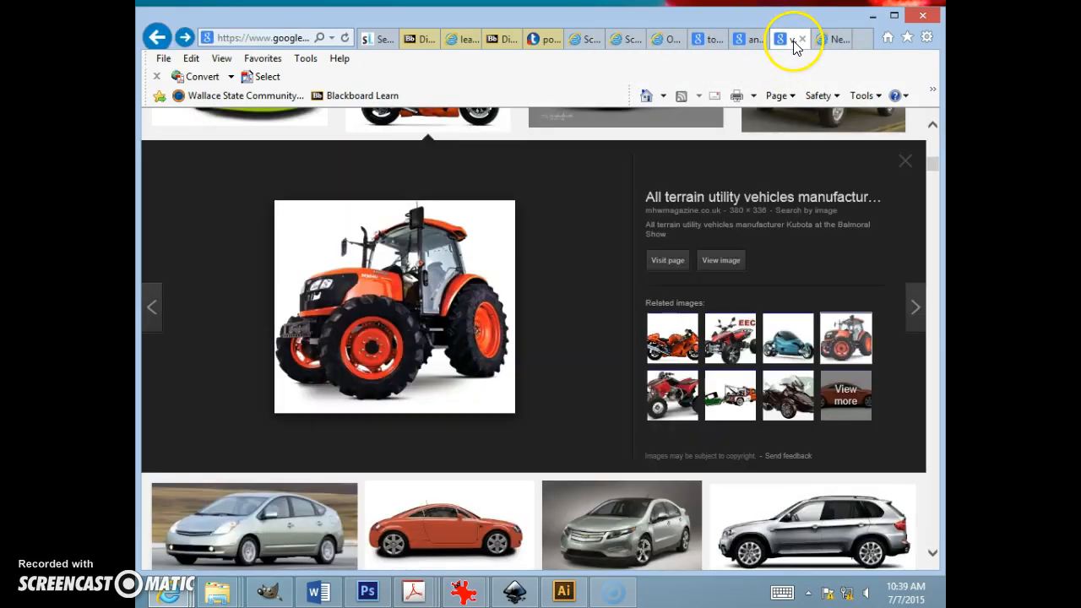
pyautogui.click(835, 41)
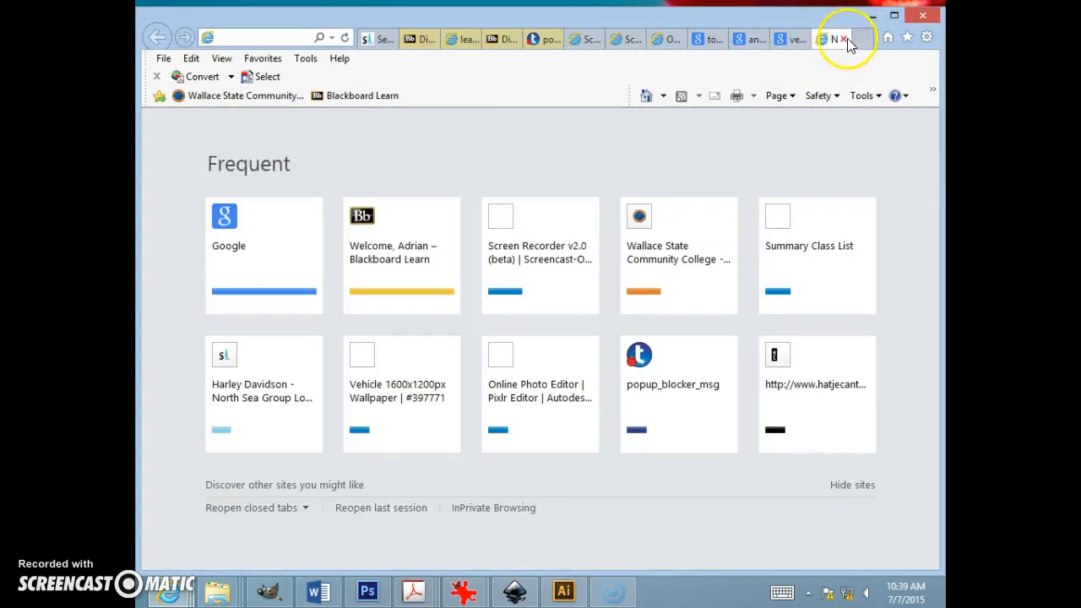
pyautogui.click(589, 39)
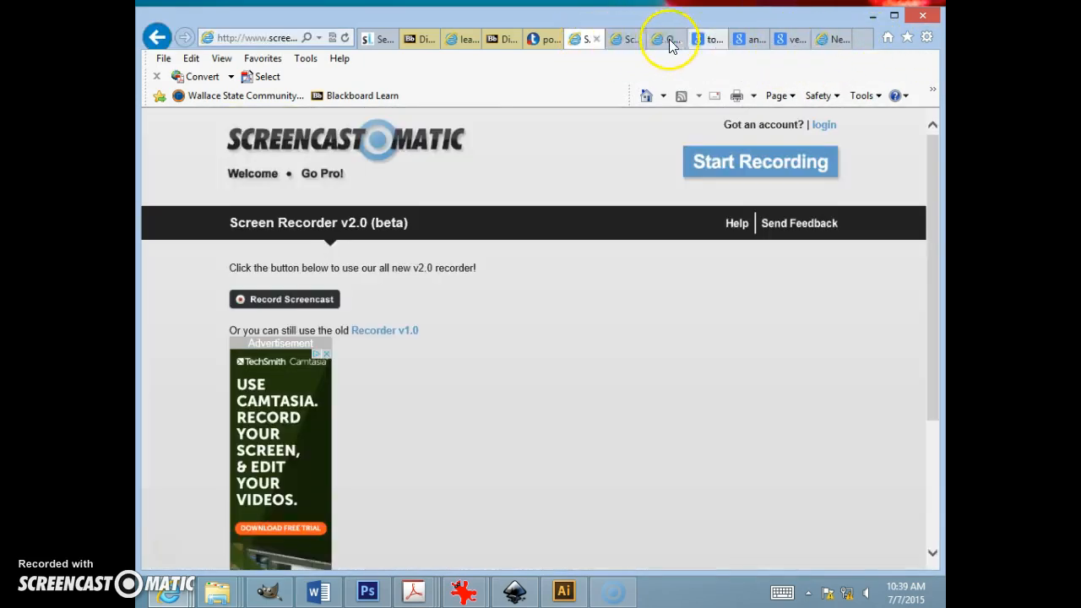
pyautogui.click(670, 40)
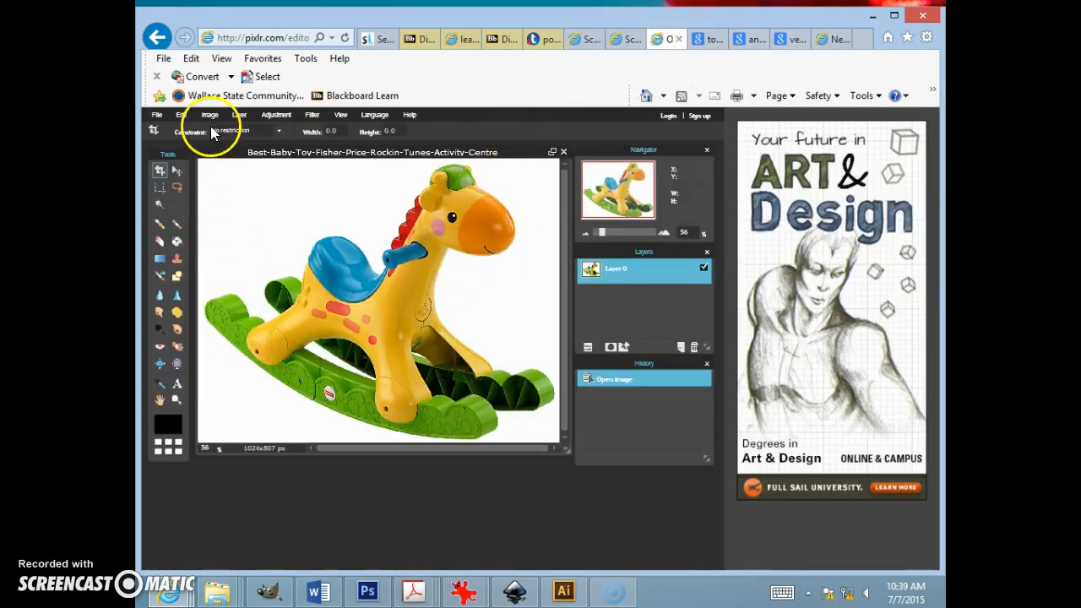
# Step: Scale the rocking horse down within the canvas using Free transform and apply it
pyautogui.click(275, 118)
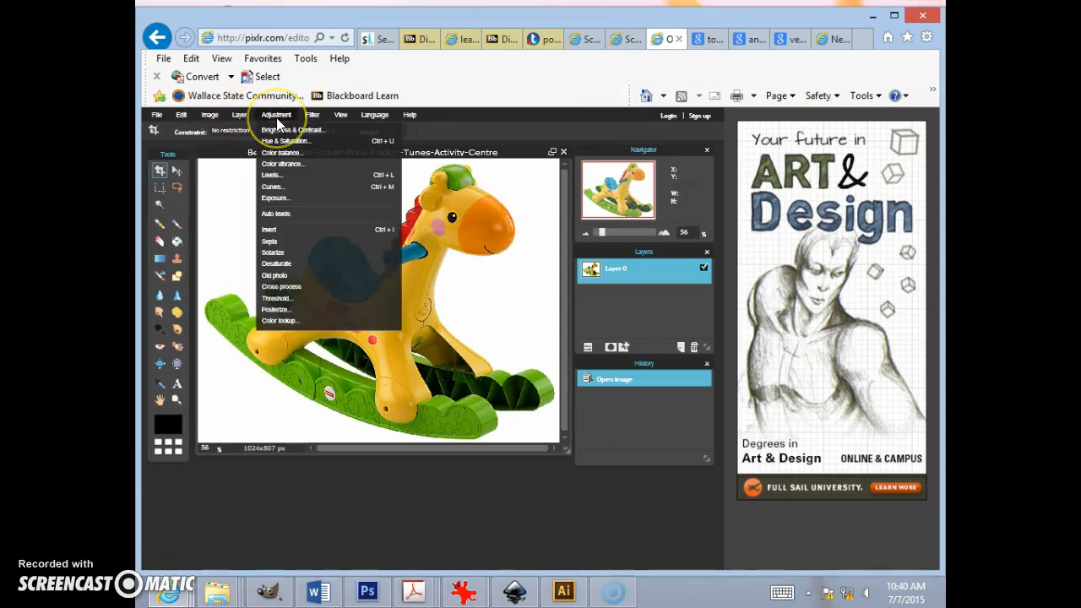
pyautogui.click(182, 115)
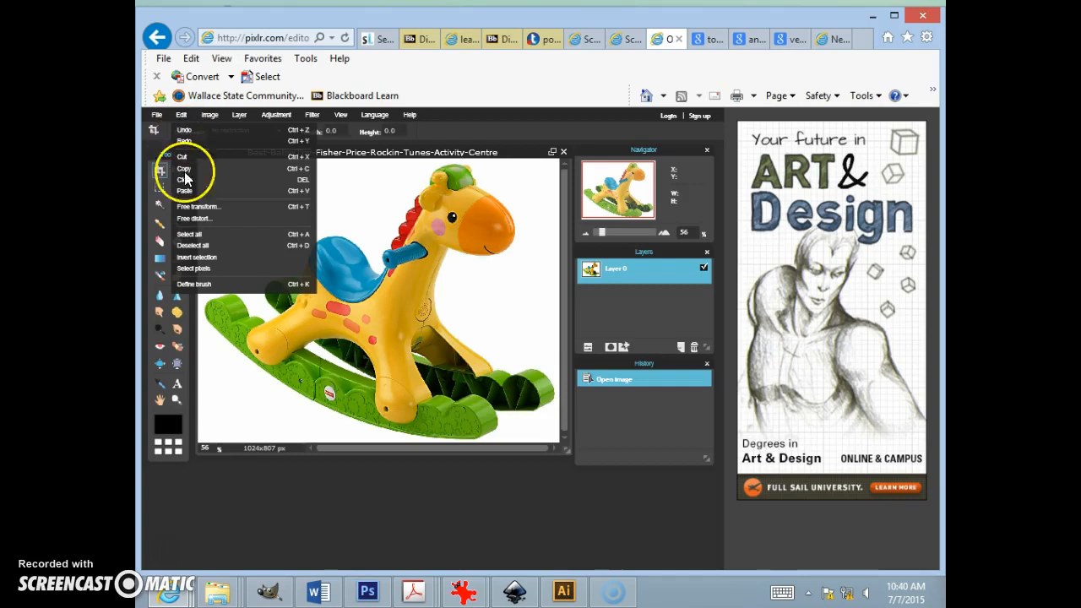
pyautogui.click(213, 207)
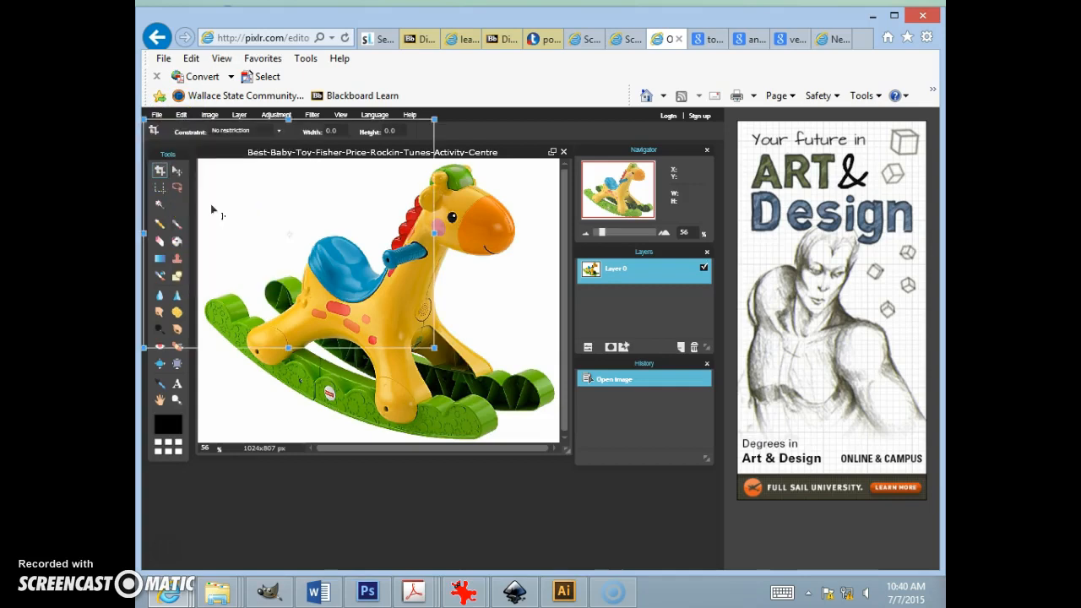
pyautogui.moveTo(326, 254); pyautogui.dragTo(378, 308)
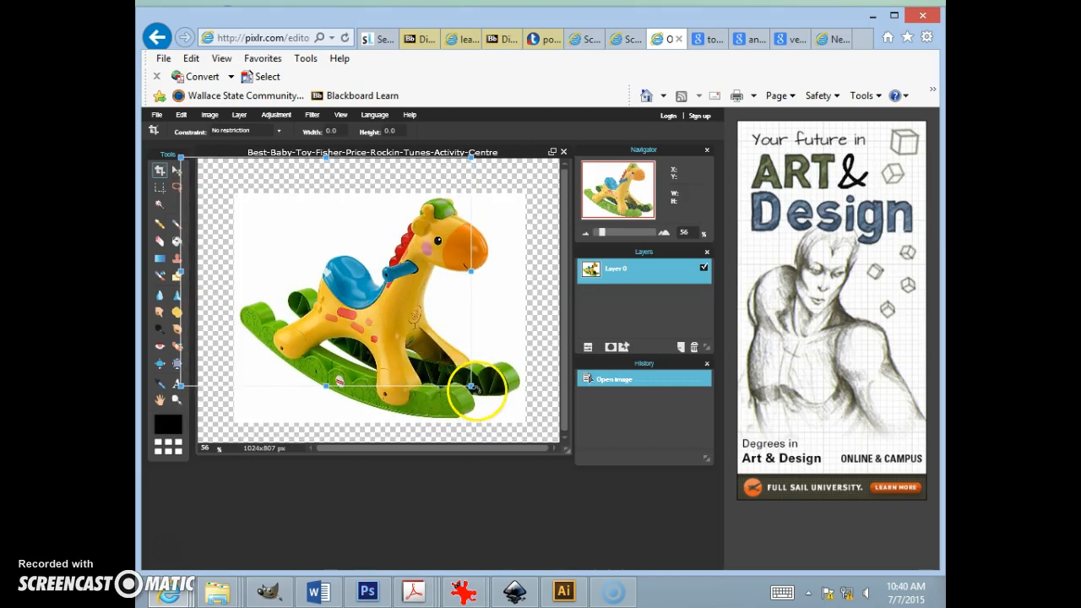
pyautogui.moveTo(470, 384)
pyautogui.mouseDown()
pyautogui.moveTo(452, 370)
pyautogui.moveTo(462, 385)
pyautogui.mouseUp()
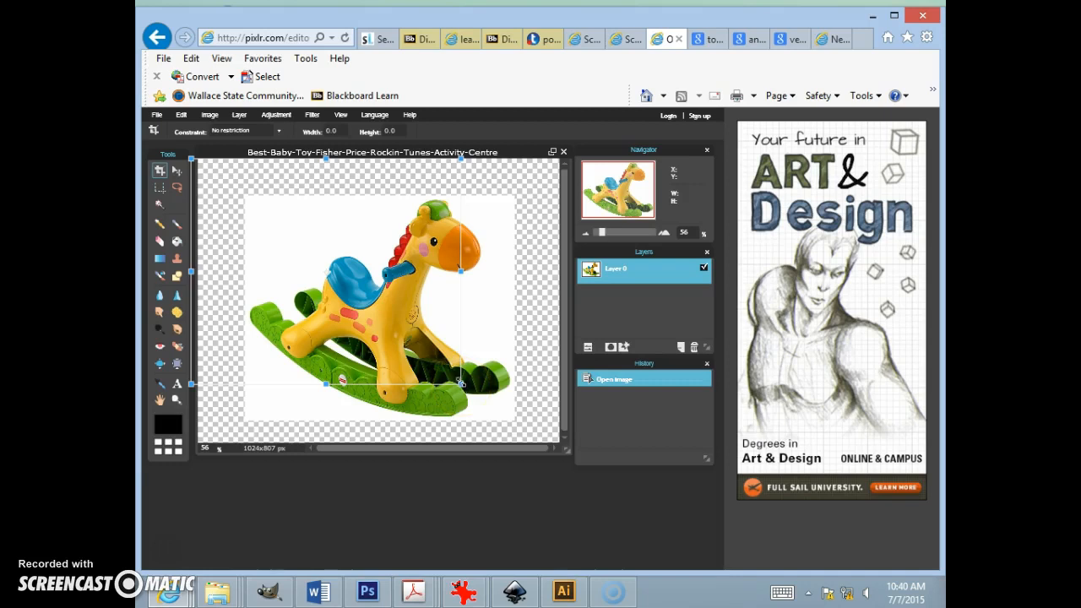
pyautogui.moveTo(461, 384); pyautogui.dragTo(437, 364)
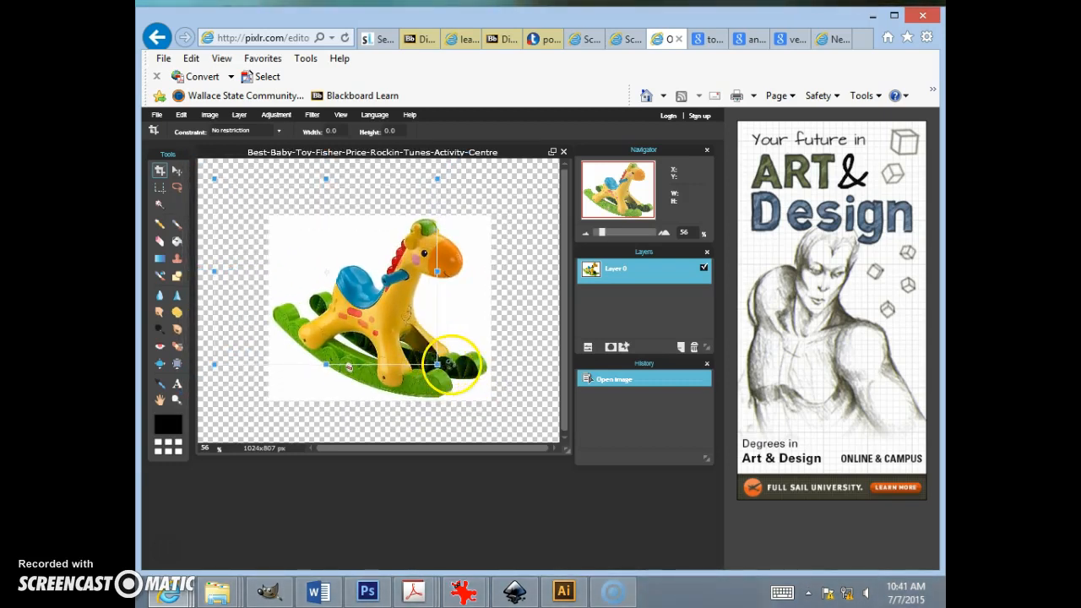
pyautogui.press('Return')
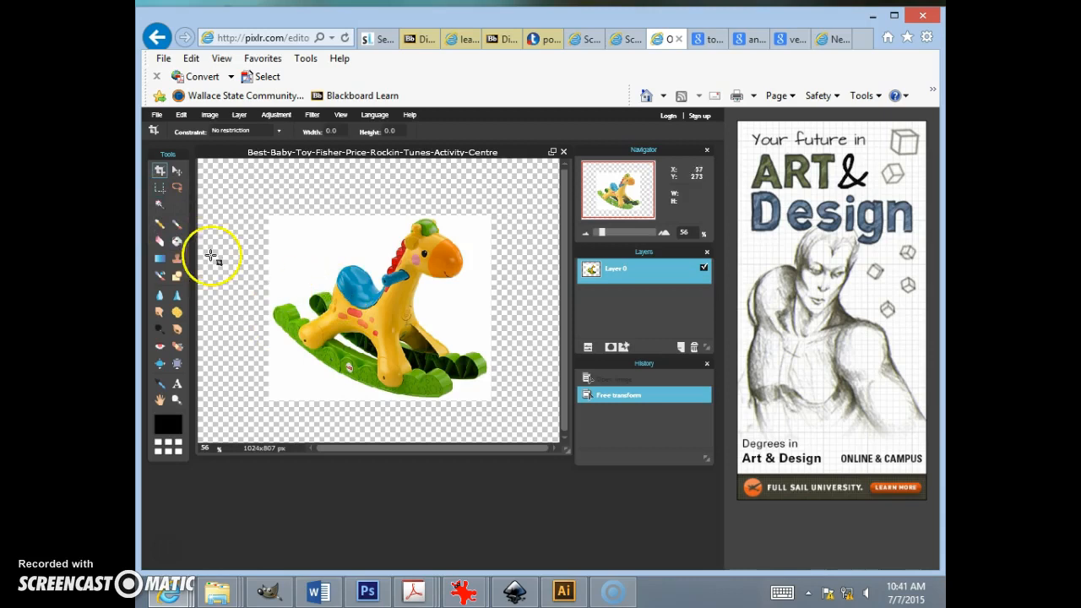
# Step: Select the white background around the rocking horse with the Wand tool
pyautogui.click(159, 205)
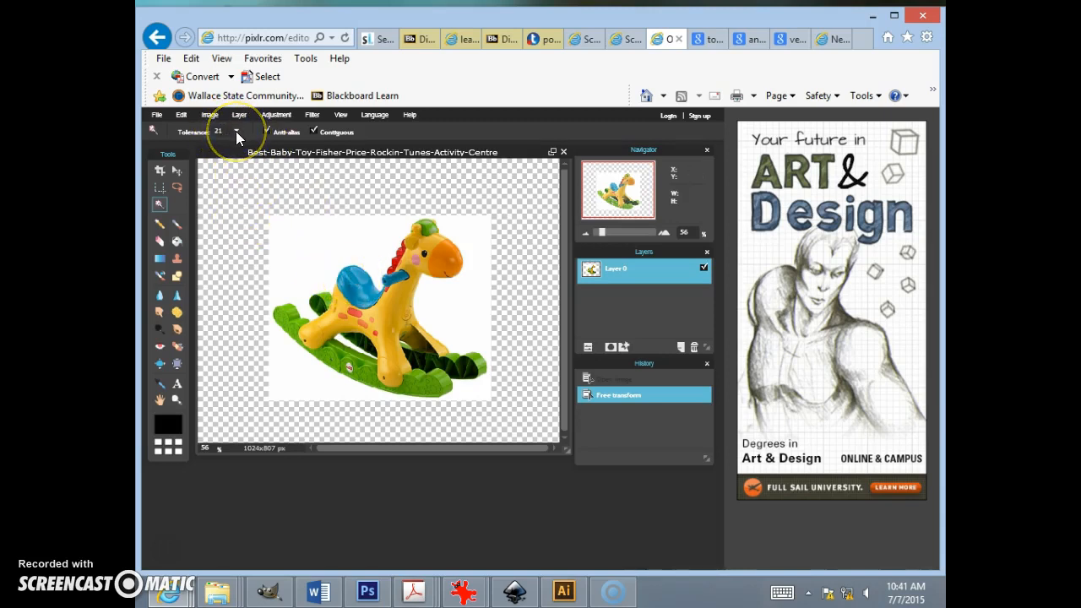
pyautogui.click(322, 250)
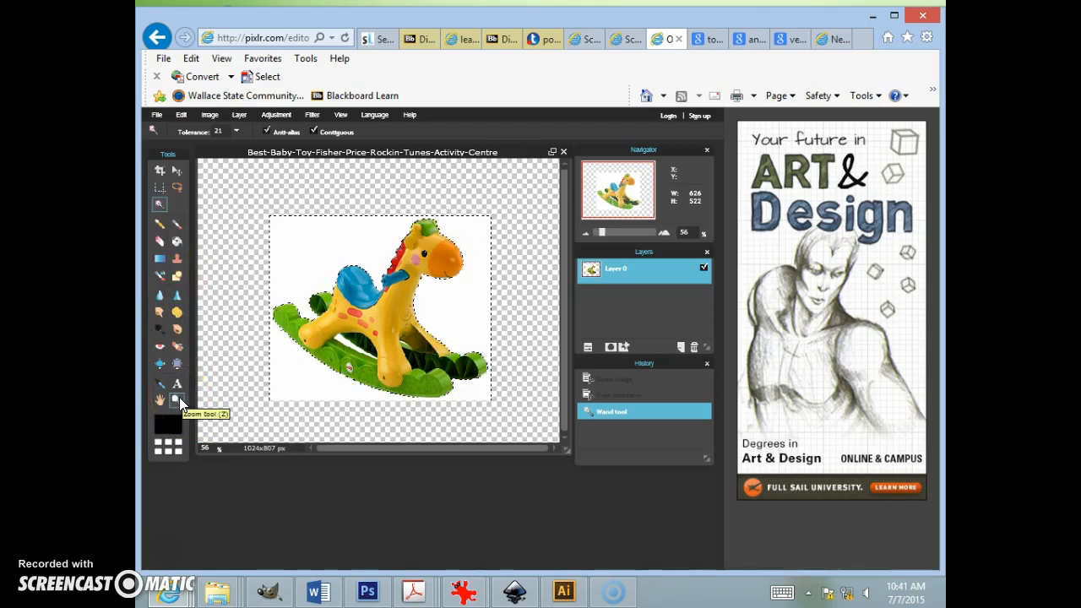
pyautogui.scroll(5, 439, 397)
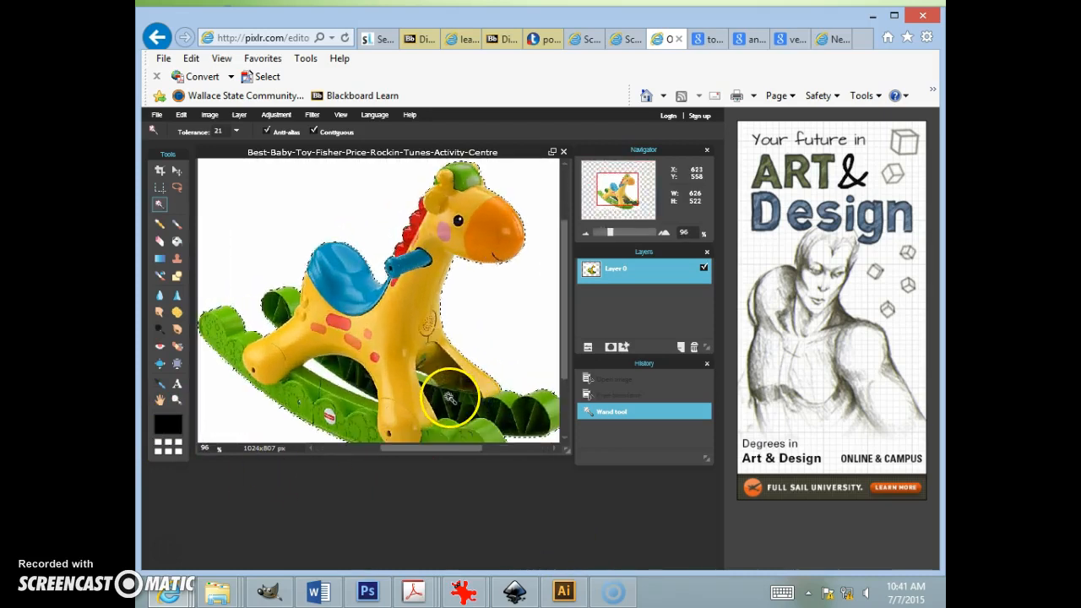
pyautogui.scroll(-3, 450, 397)
pyautogui.scroll(3, 448, 400)
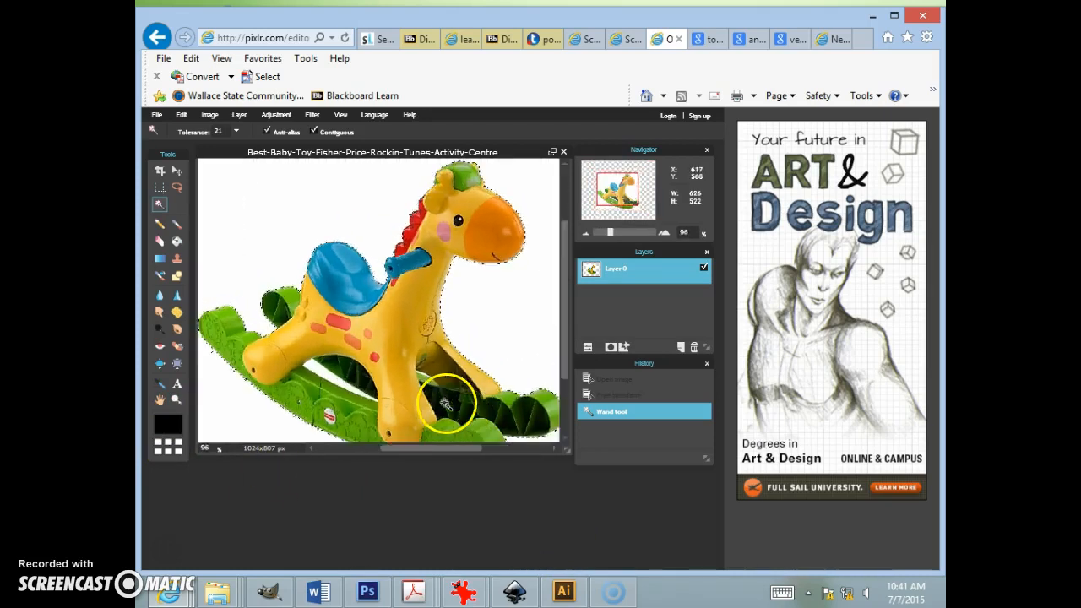
pyautogui.scroll(4, 444, 408)
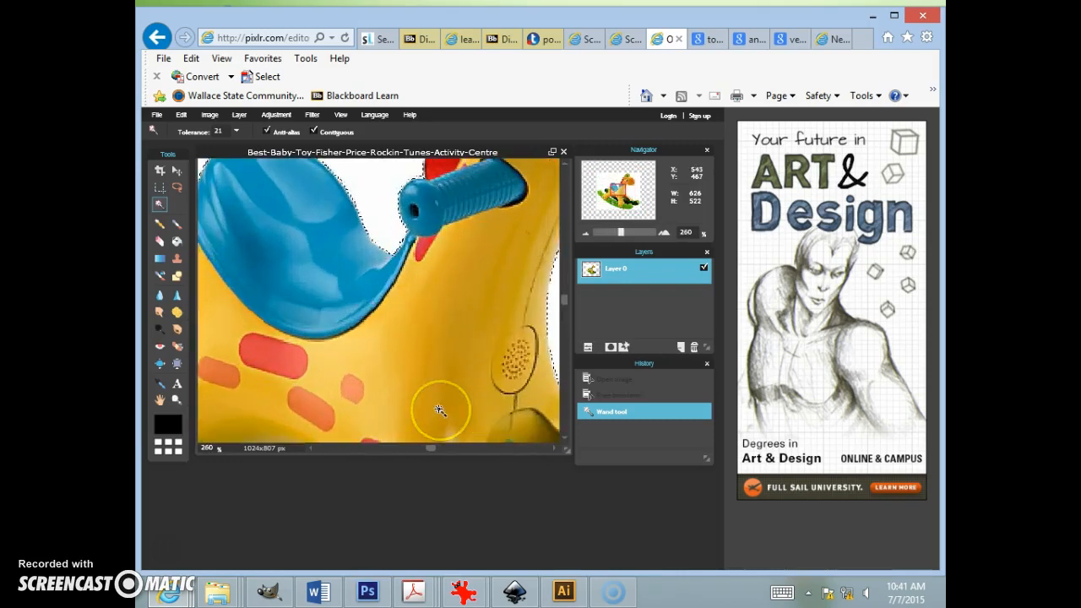
pyautogui.scroll(1, 439, 410)
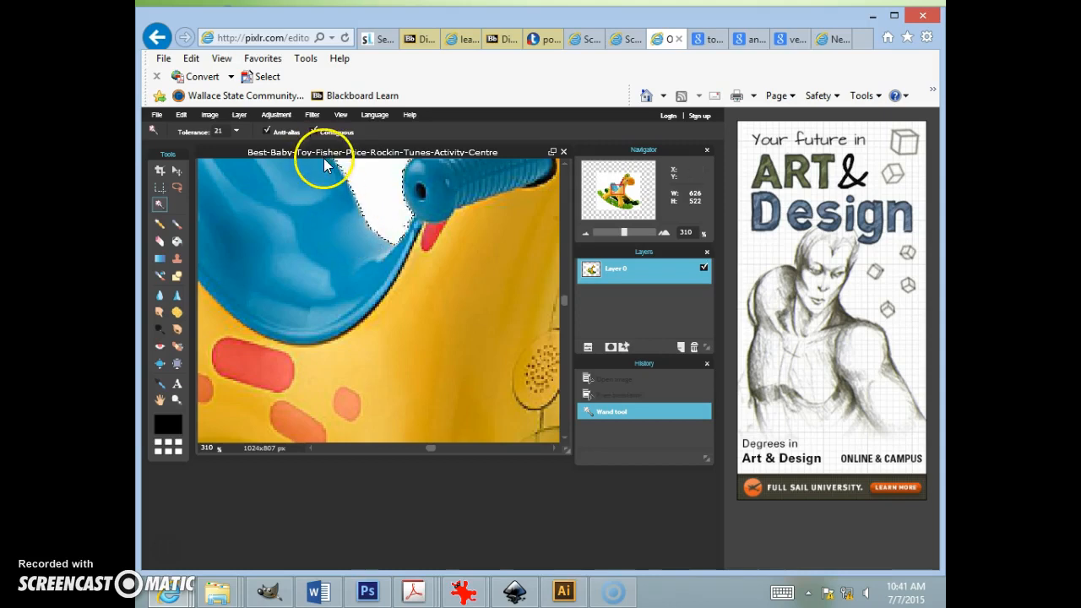
pyautogui.click(278, 116)
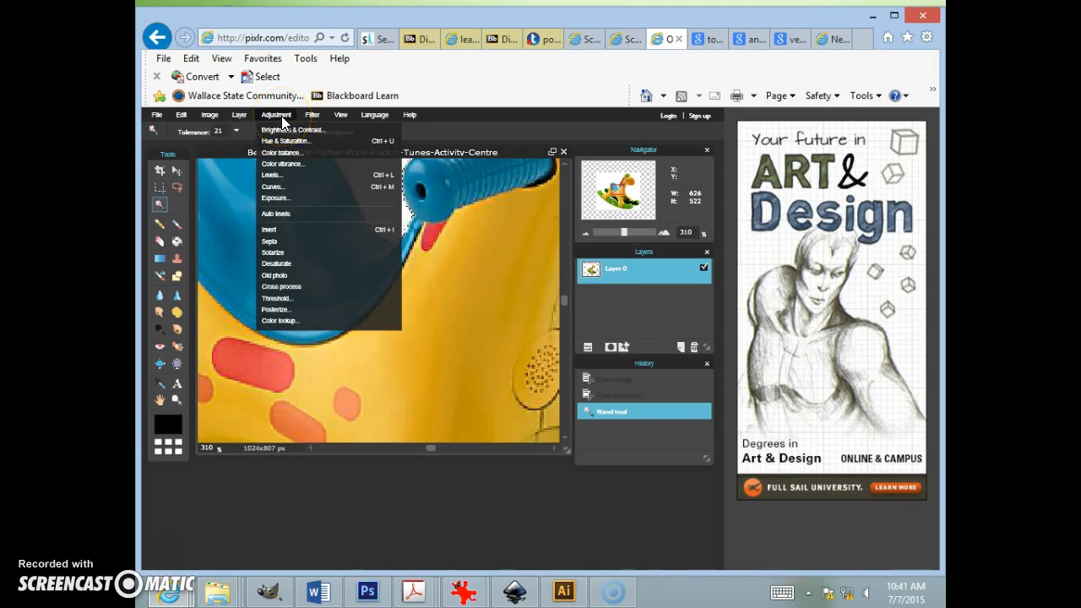
pyautogui.click(181, 115)
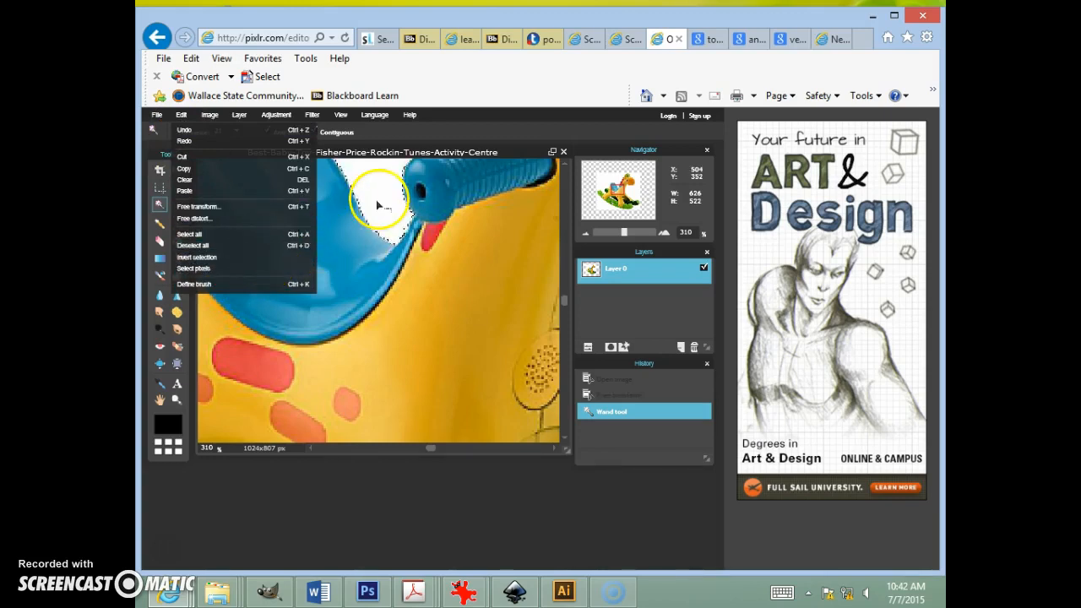
pyautogui.click(309, 114)
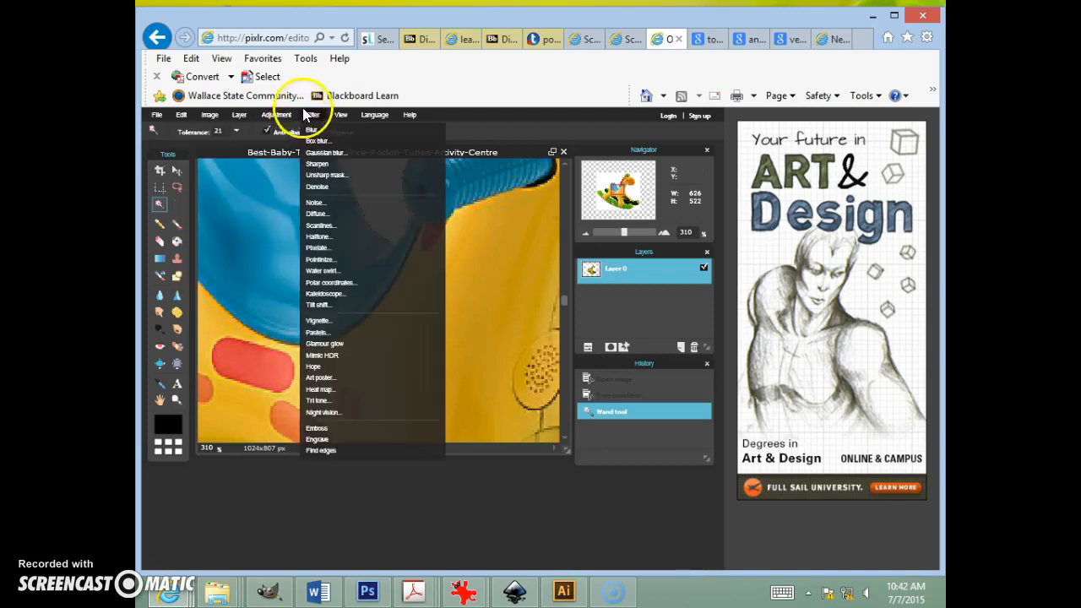
pyautogui.click(272, 116)
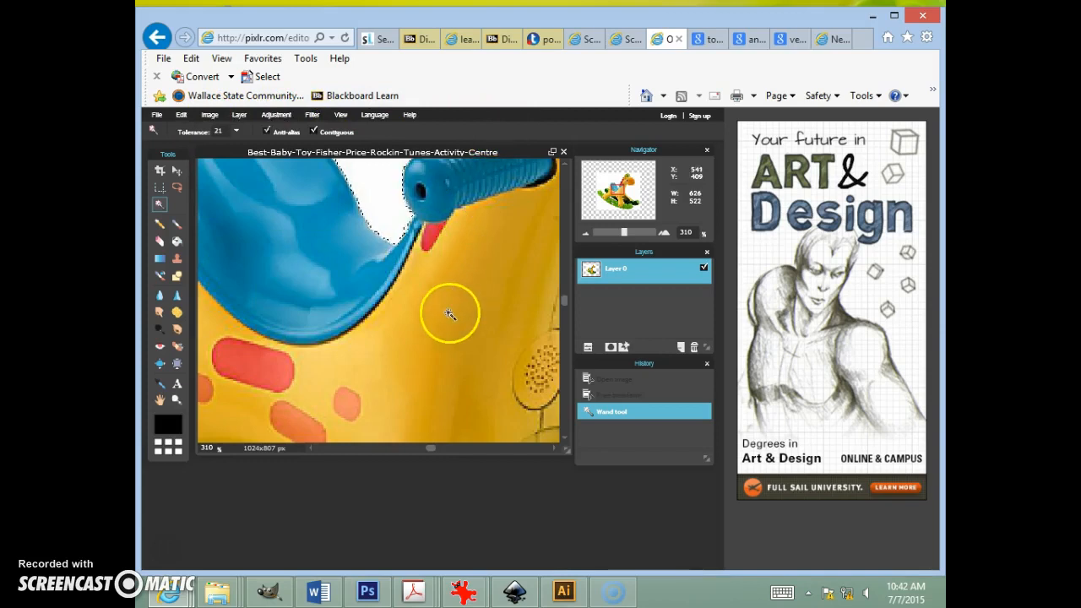
pyautogui.scroll(-6, 452, 328)
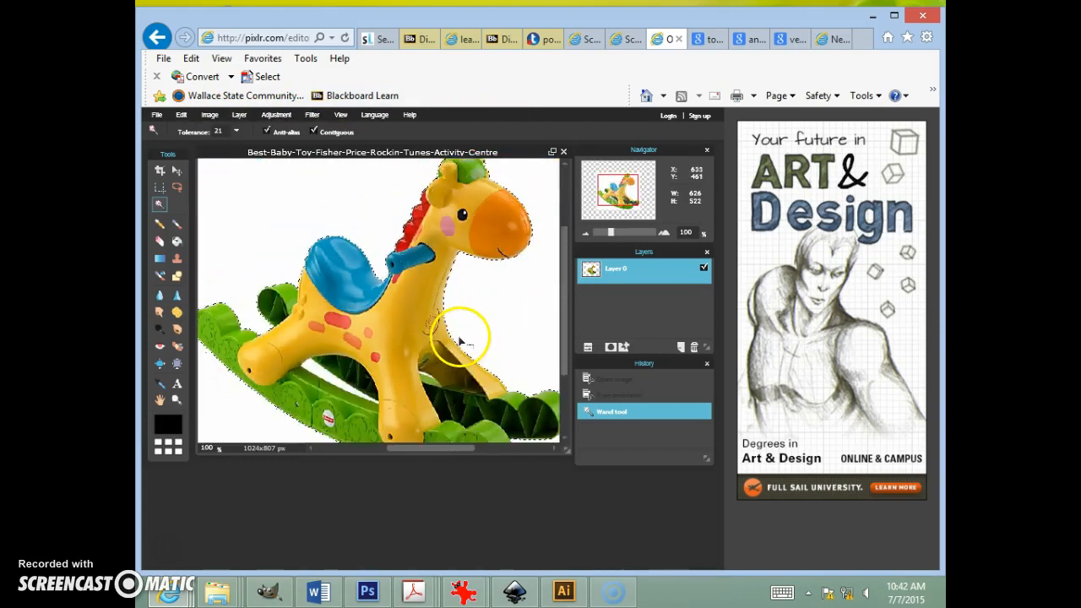
pyautogui.scroll(-2, 463, 343)
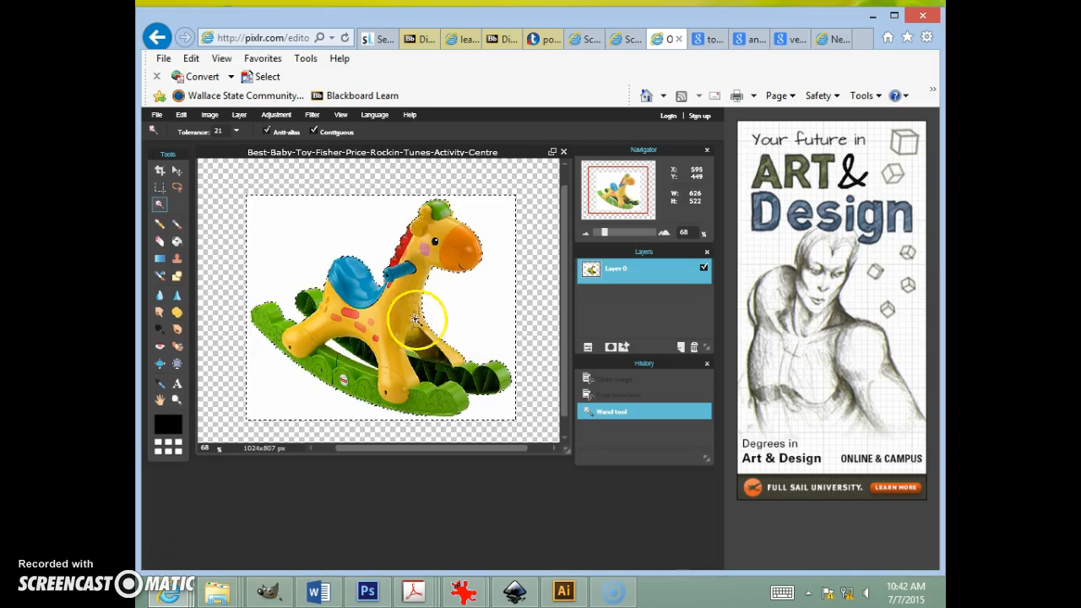
# Step: Invert the selection to isolate the rocking horse and copy it
pyautogui.click(180, 118)
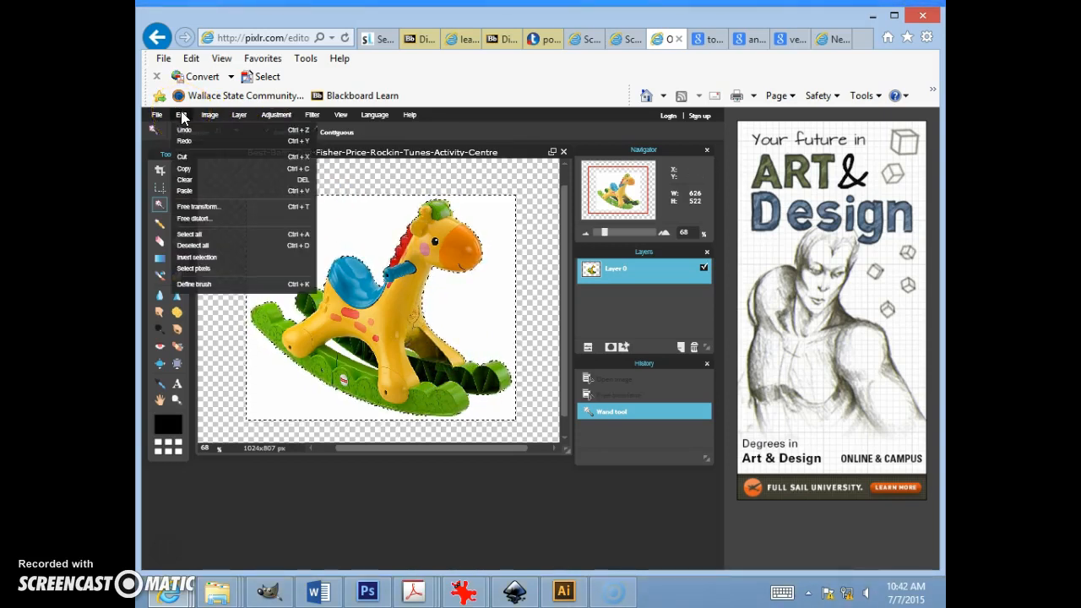
pyautogui.click(238, 260)
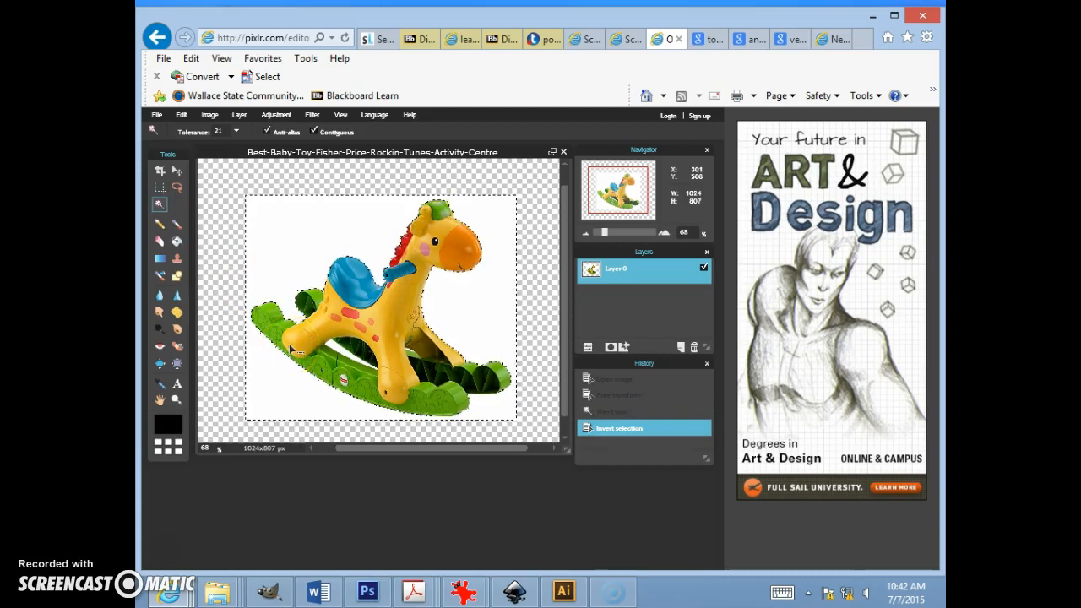
pyautogui.click(183, 115)
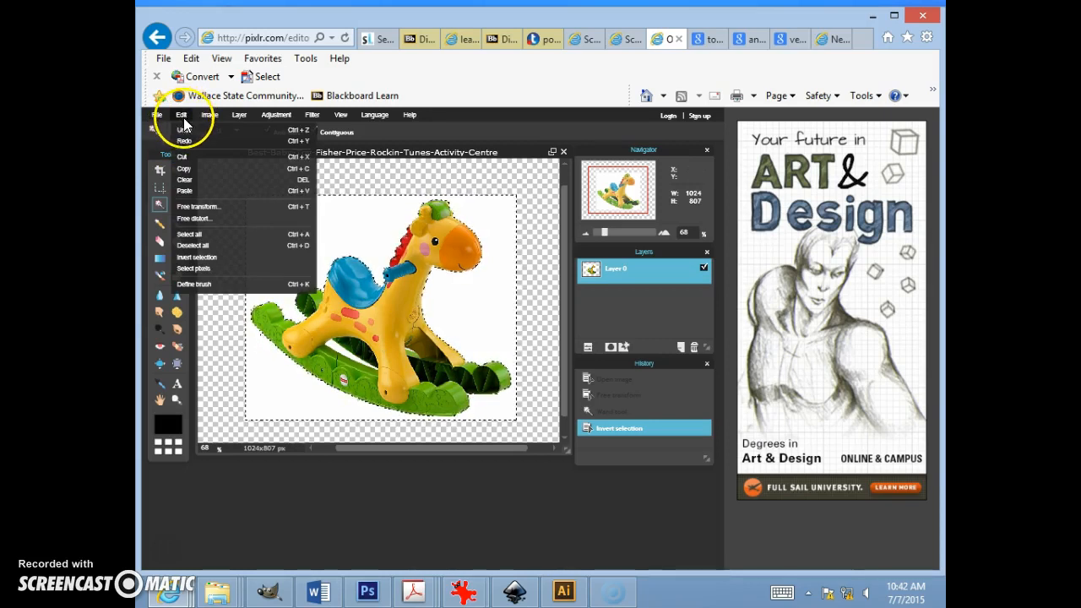
pyautogui.click(191, 171)
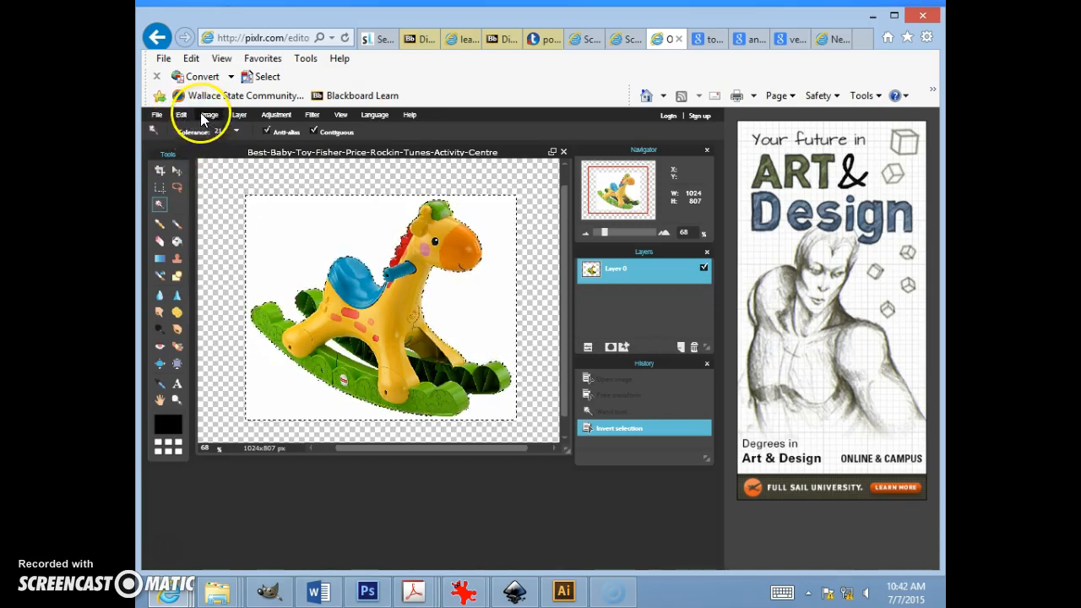
# Step: Paste the copied rocking horse as a new layer and hide the original background layer
pyautogui.click(180, 115)
pyautogui.click(190, 194)
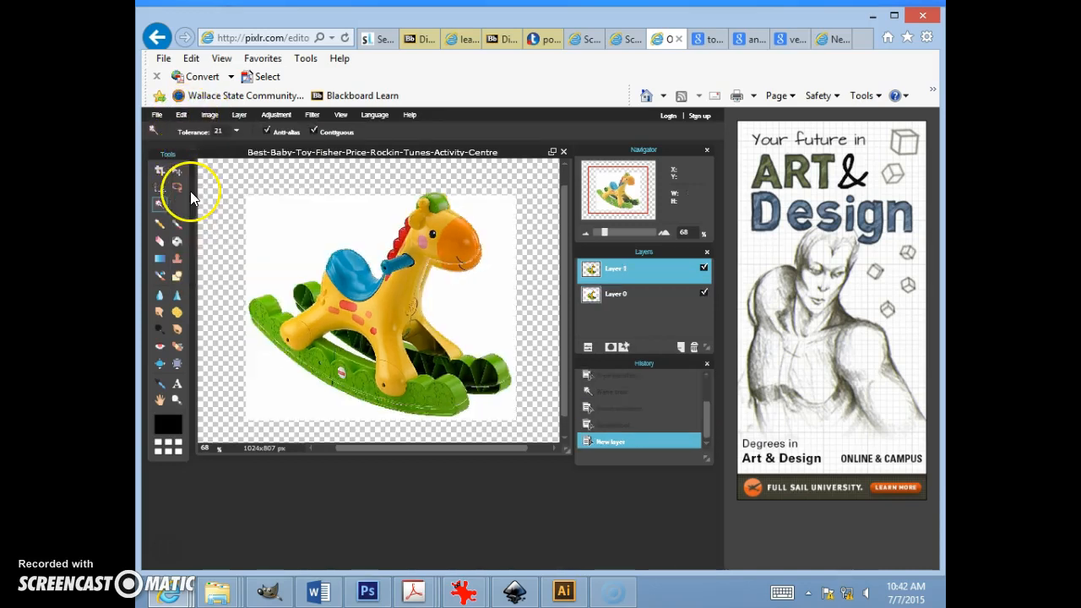
pyautogui.click(704, 294)
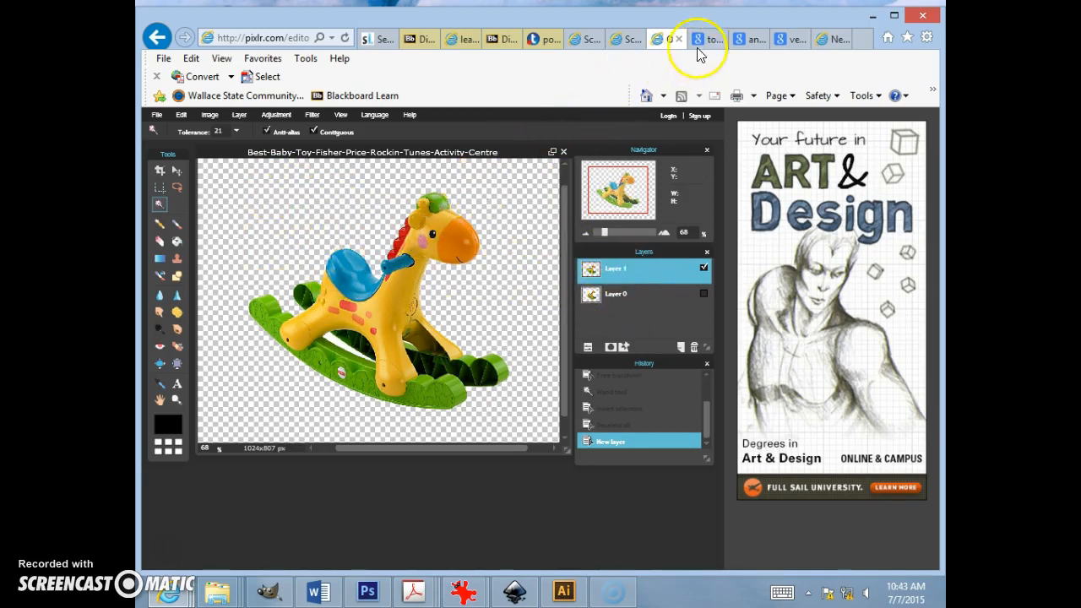
# Step: Open the duckling image from the raster1_demo folder in IrfanView and select the whole image
pyautogui.click(157, 116)
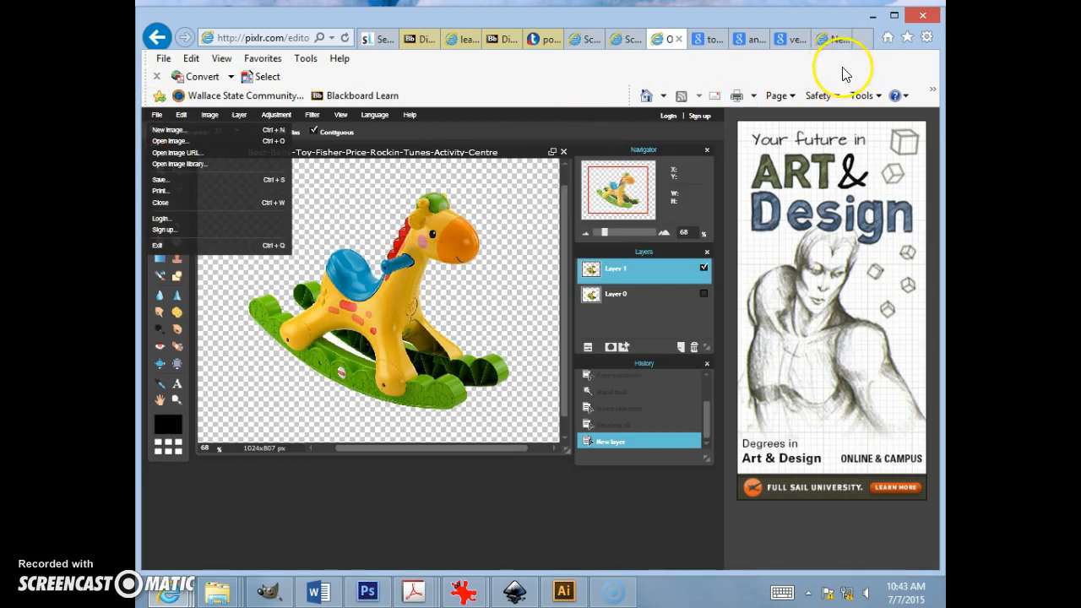
pyautogui.click(873, 15)
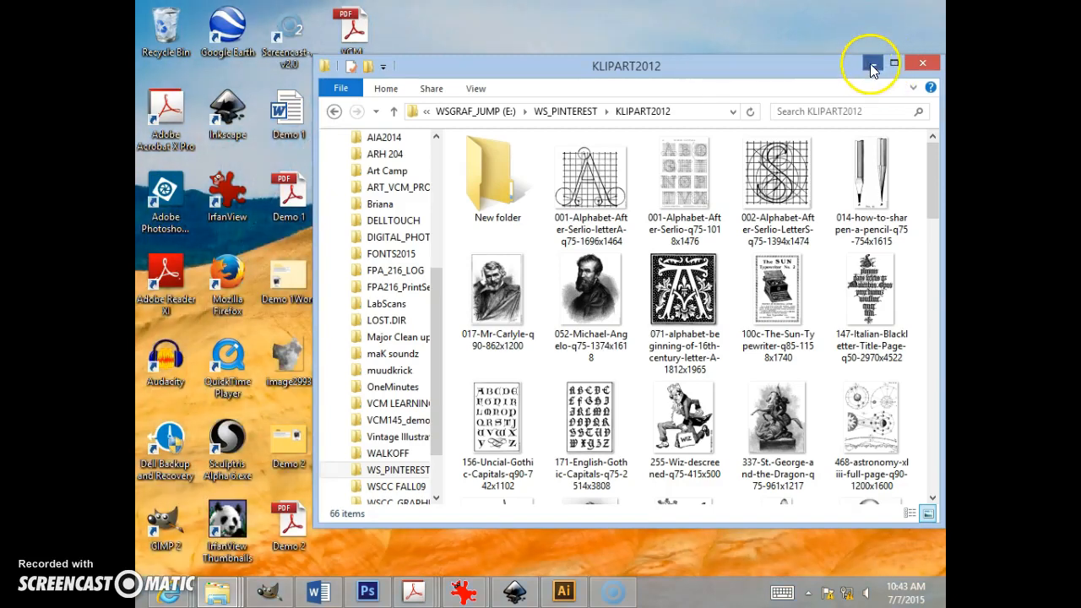
pyautogui.click(871, 63)
pyautogui.click(875, 65)
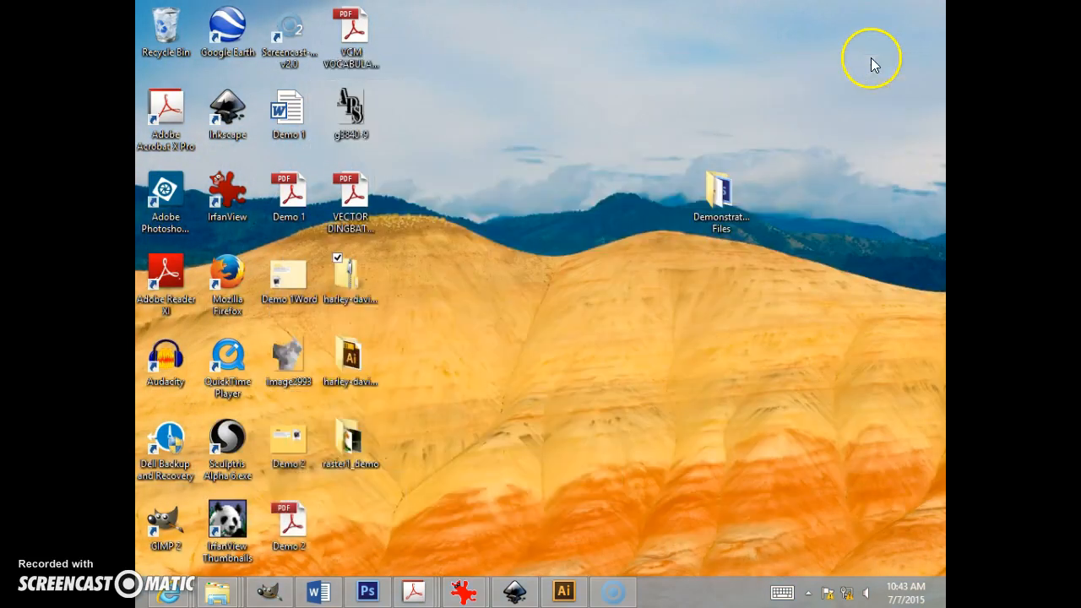
pyautogui.doubleClick(350, 432)
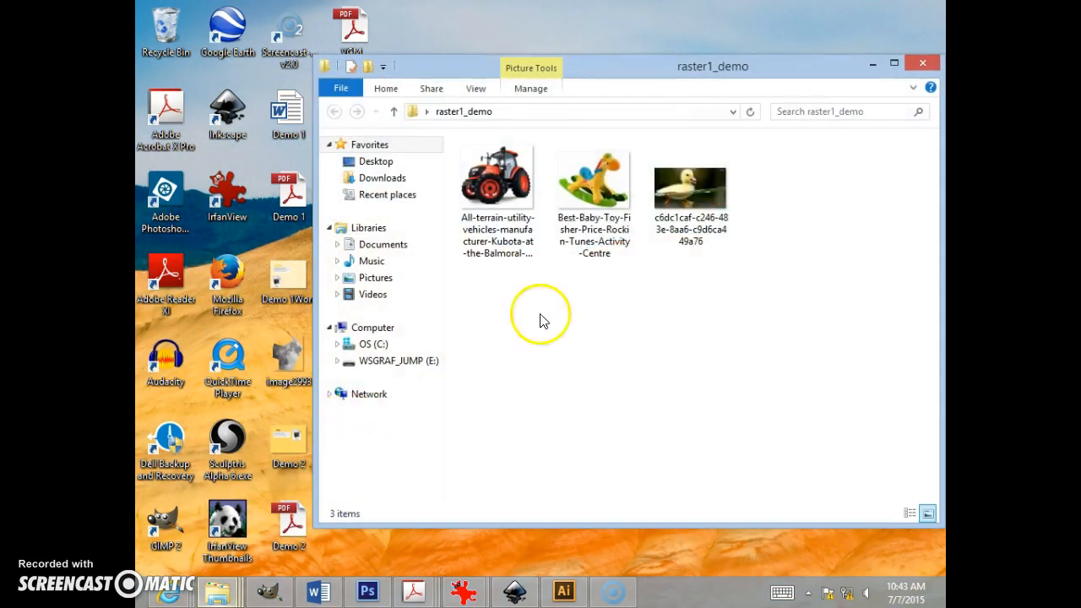
pyautogui.doubleClick(684, 203)
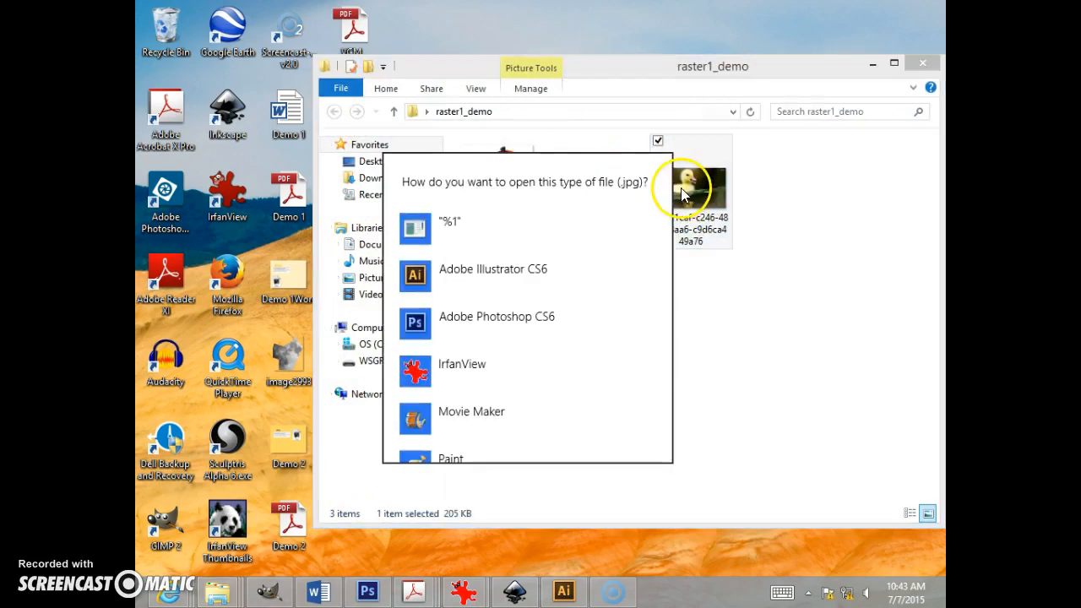
pyautogui.click(543, 370)
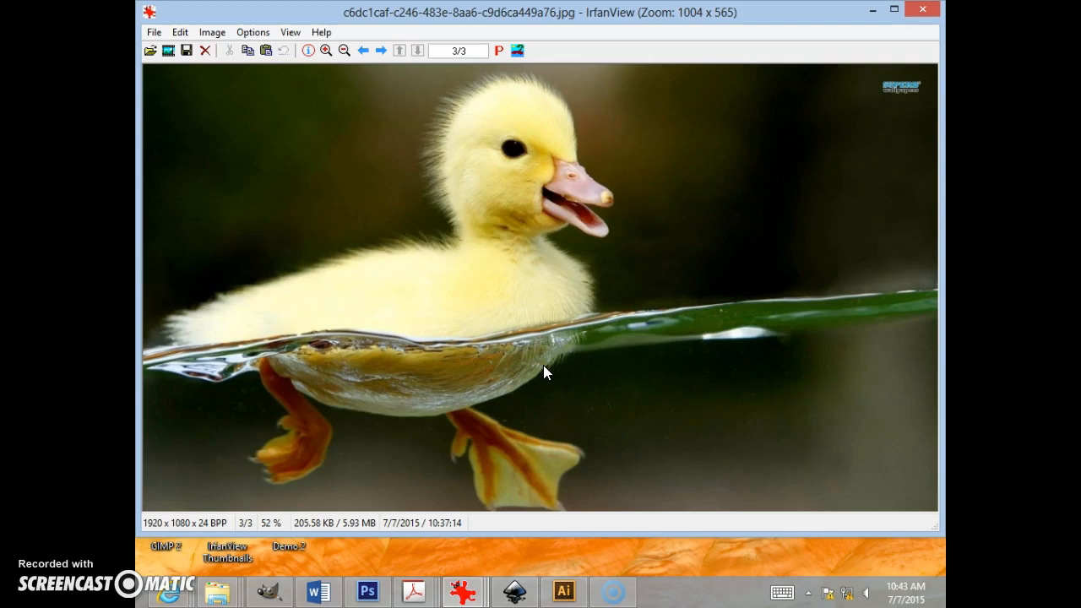
pyautogui.hotkey('ctrl', 'a')
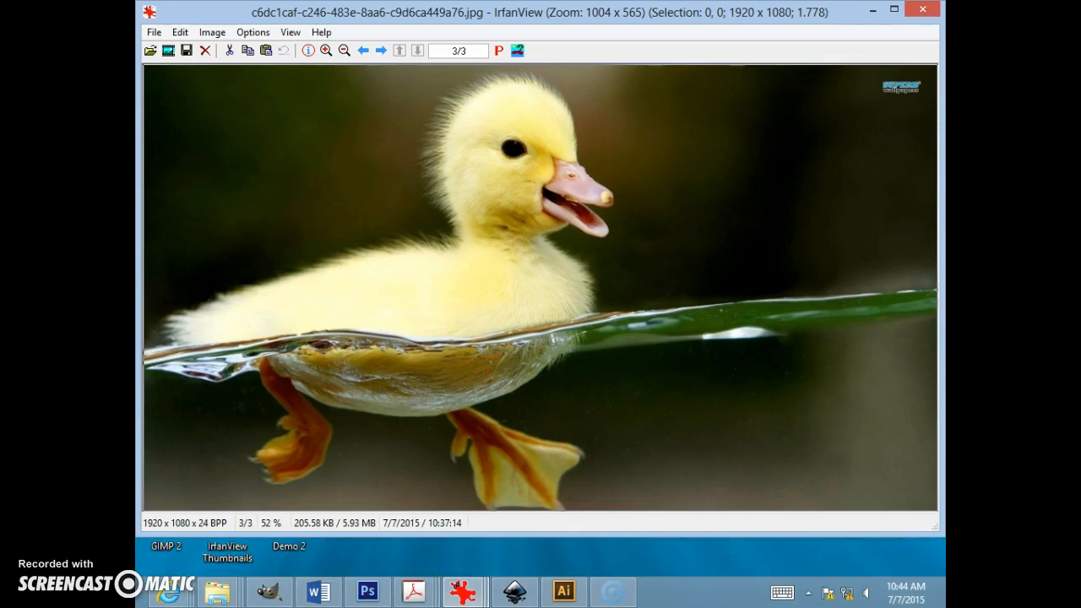
# Step: Return to Pixlr Editor and add a new empty layer above the rocking horse layer
pyautogui.click(872, 10)
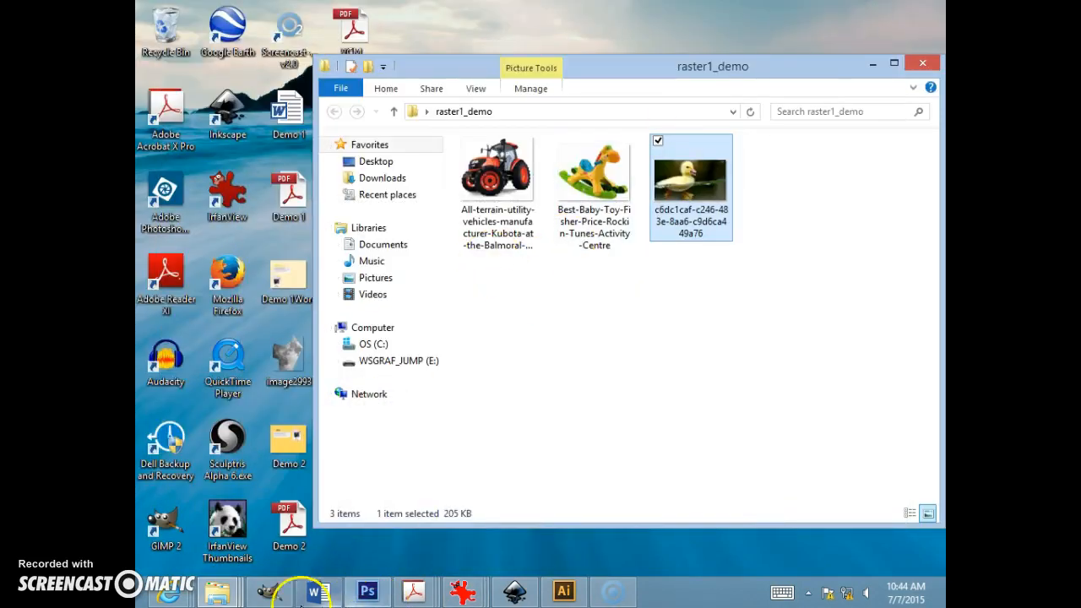
pyautogui.rightClick(169, 593)
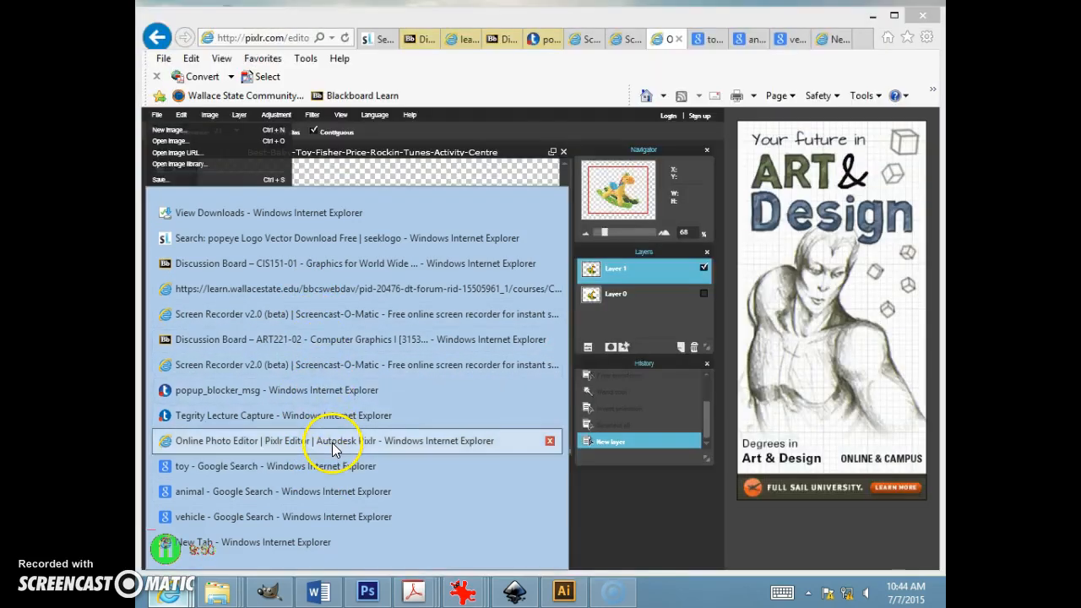
pyautogui.click(332, 443)
pyautogui.click(637, 321)
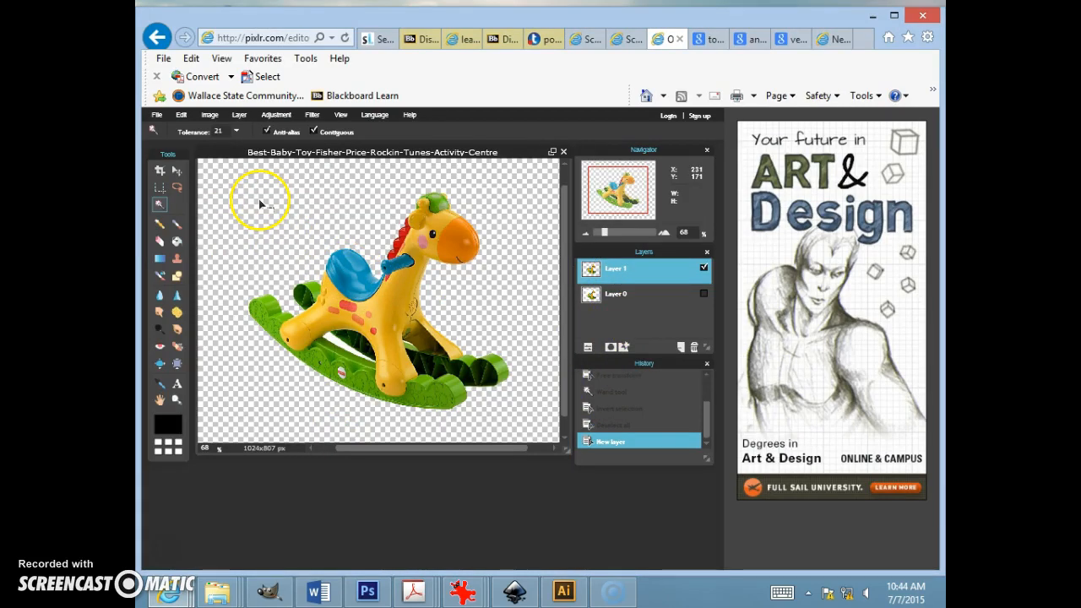
pyautogui.click(680, 347)
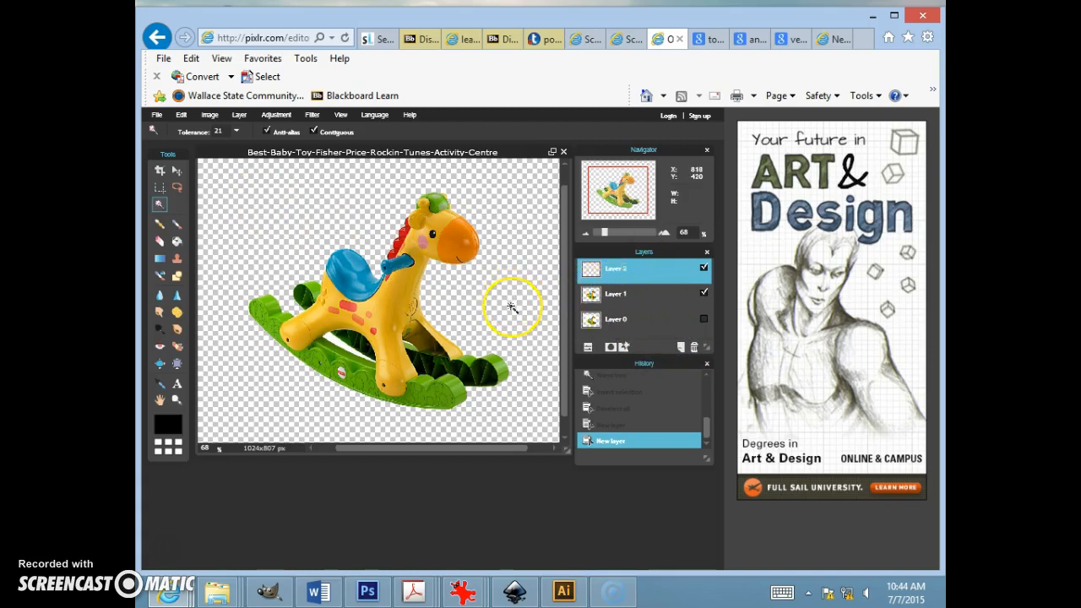
# Step: Open the duckling image from the raster1_demo folder as a new layer with the Move tool active
pyautogui.click(160, 171)
pyautogui.click(177, 172)
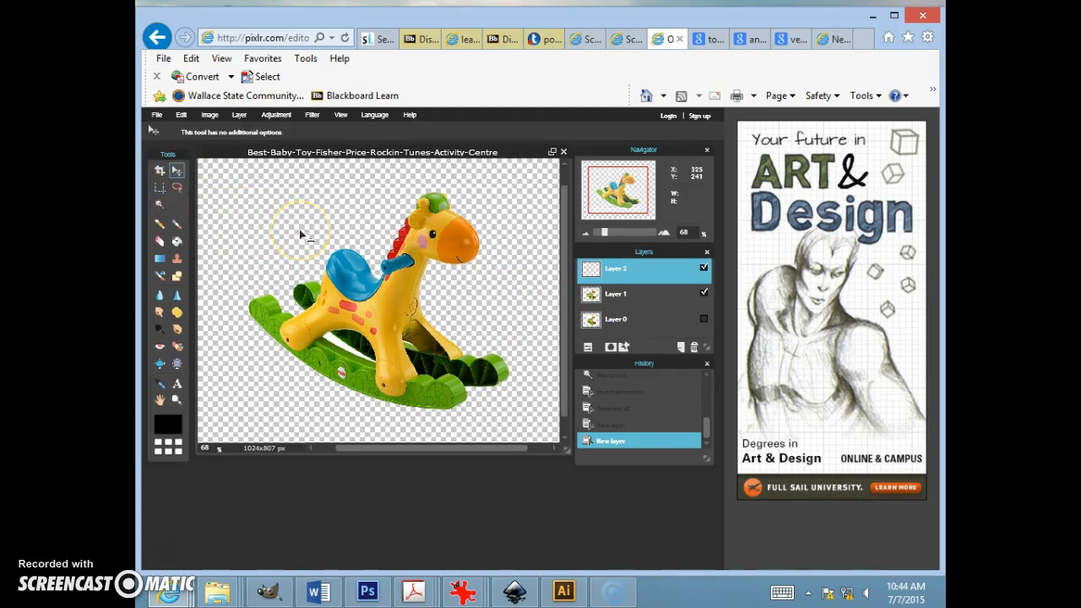
pyautogui.click(160, 116)
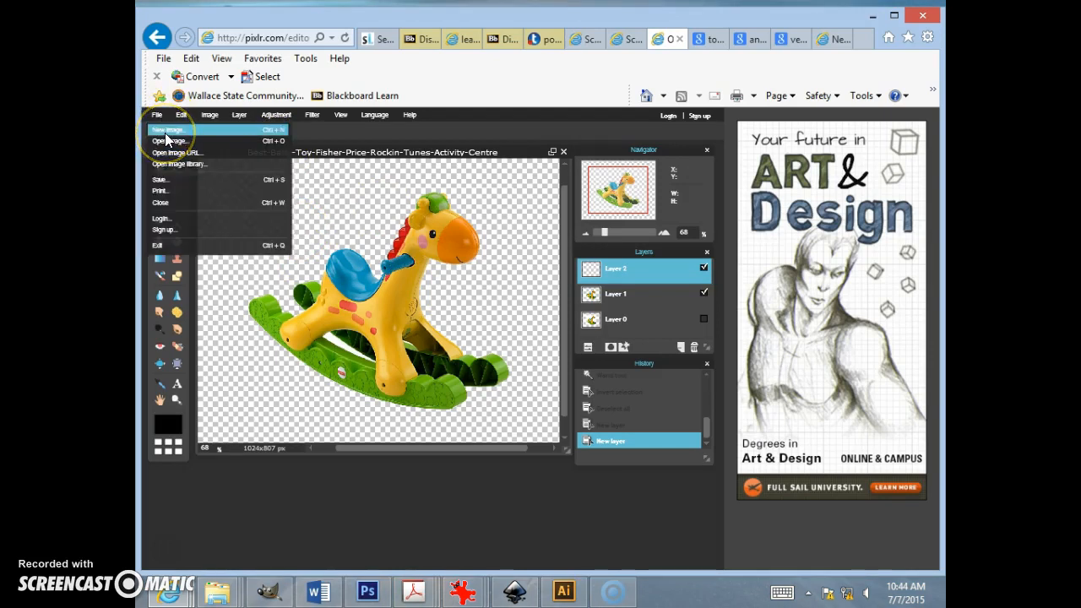
pyautogui.click(180, 115)
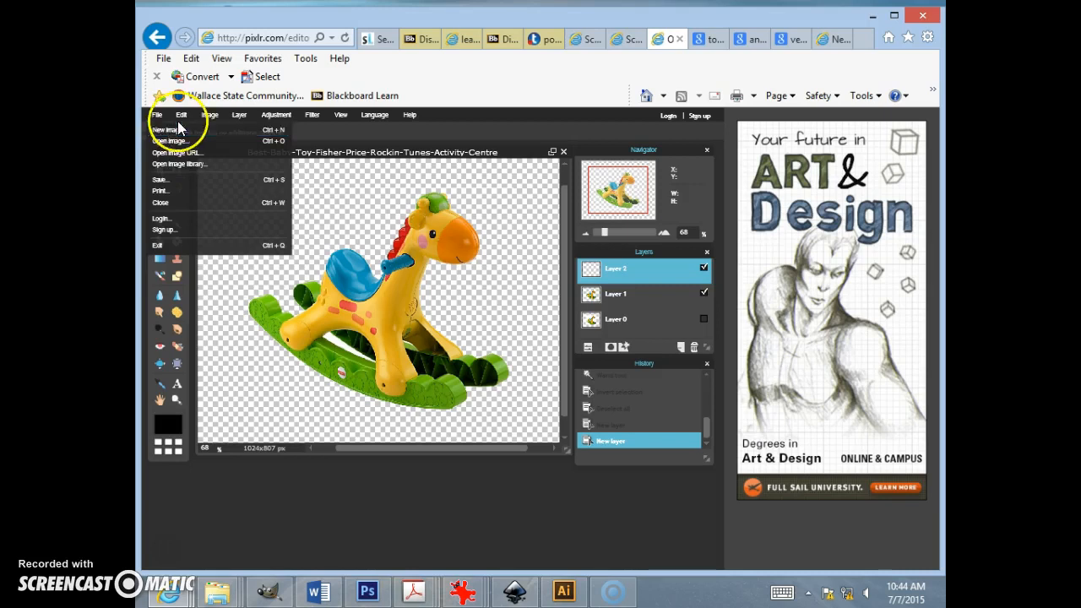
pyautogui.click(240, 114)
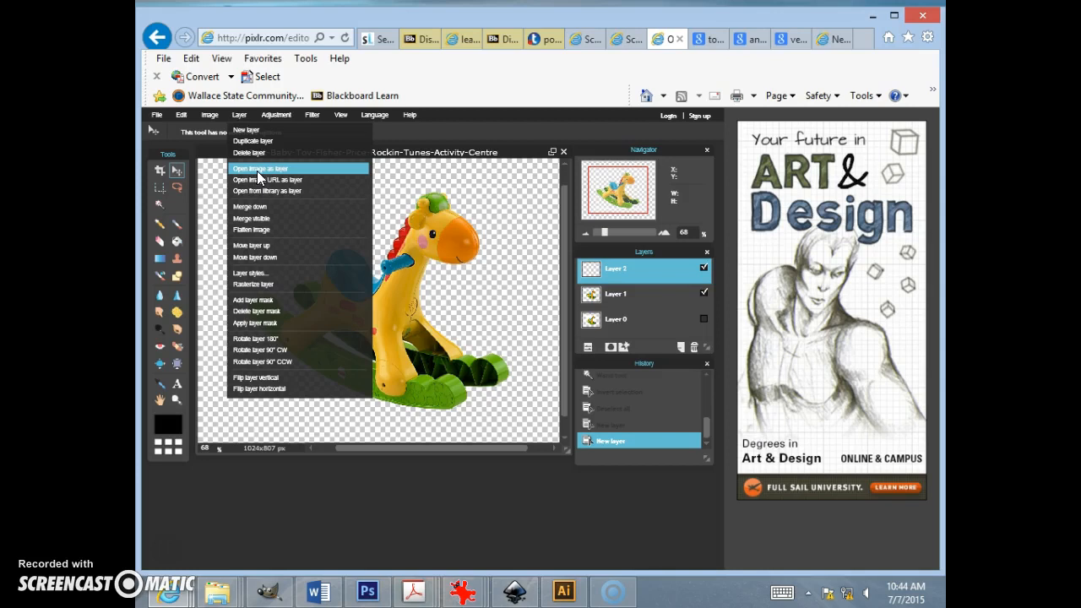
pyautogui.click(257, 170)
pyautogui.moveTo(566, 139); pyautogui.dragTo(560, 219)
pyautogui.doubleClick(292, 152)
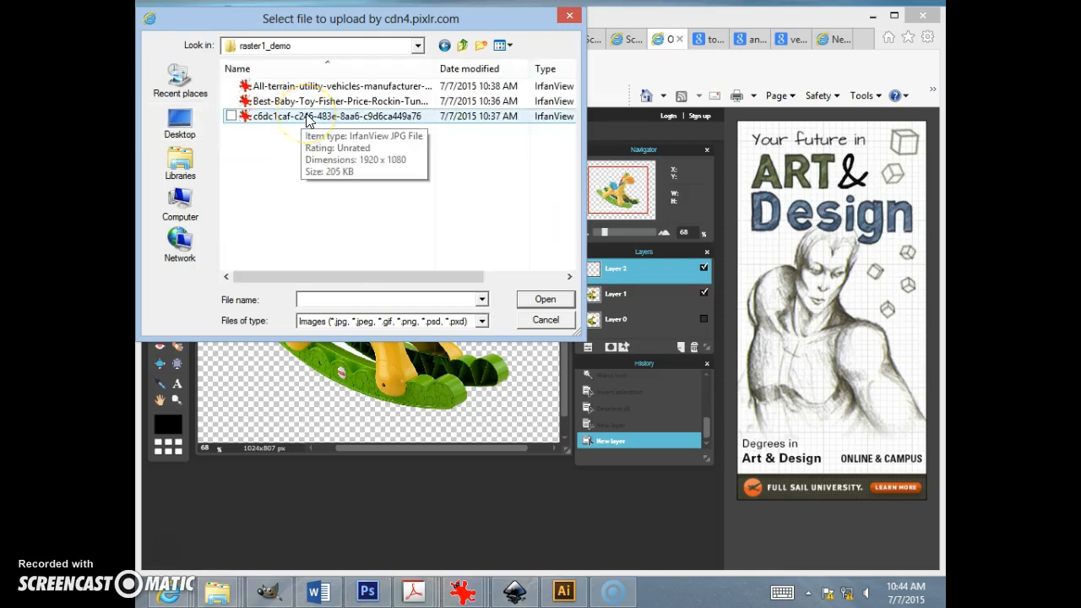
pyautogui.click(309, 118)
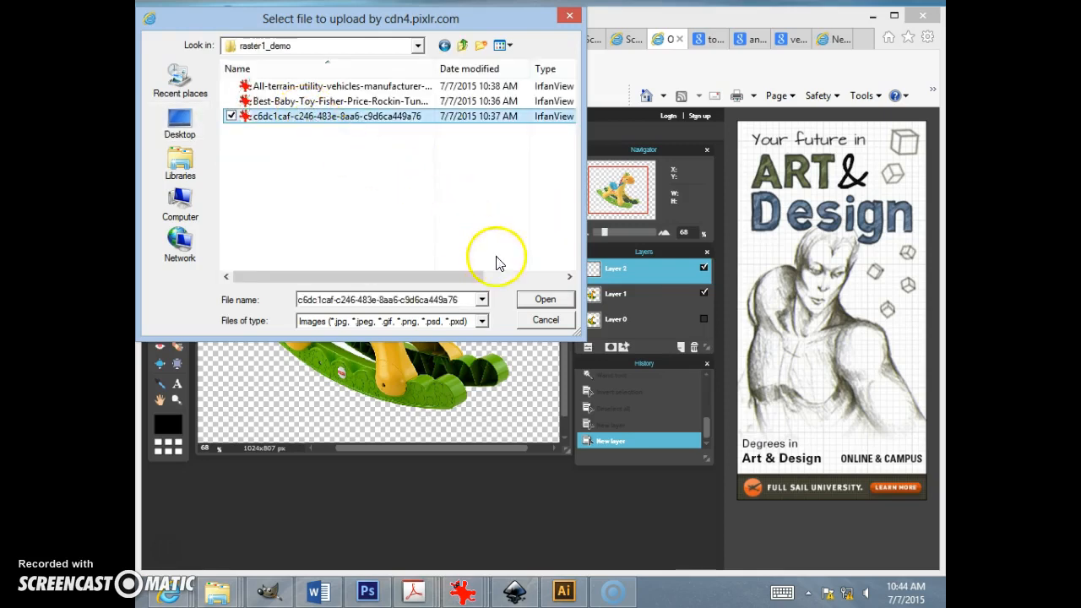
pyautogui.click(546, 301)
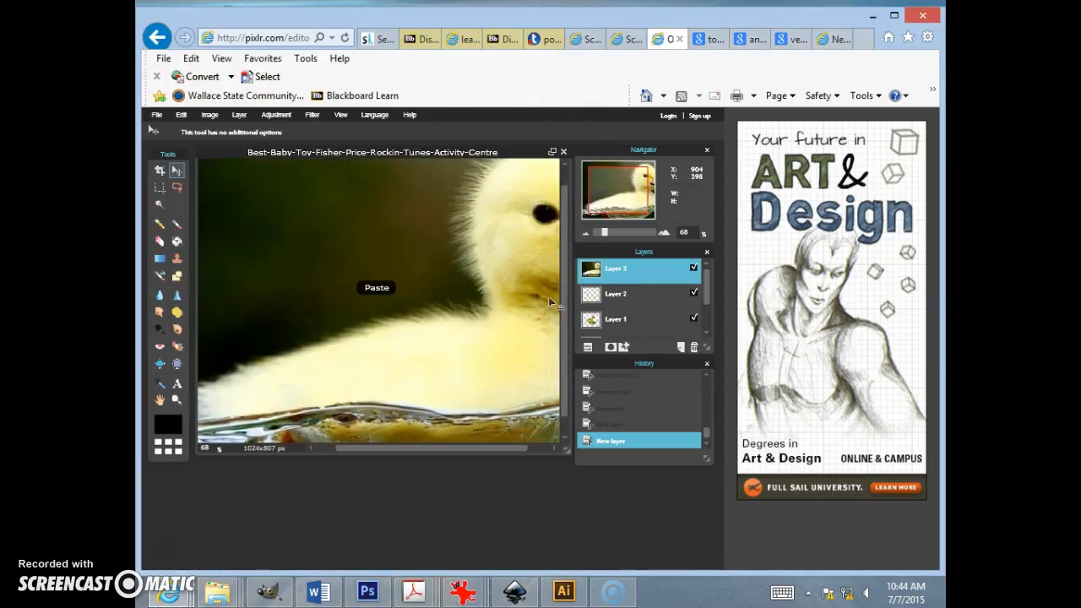
# Step: Scale the duckling layer down to fit inside the canvas using Free transform and apply it
pyautogui.scroll(1, 475, 343)
pyautogui.scroll(-8, 476, 343)
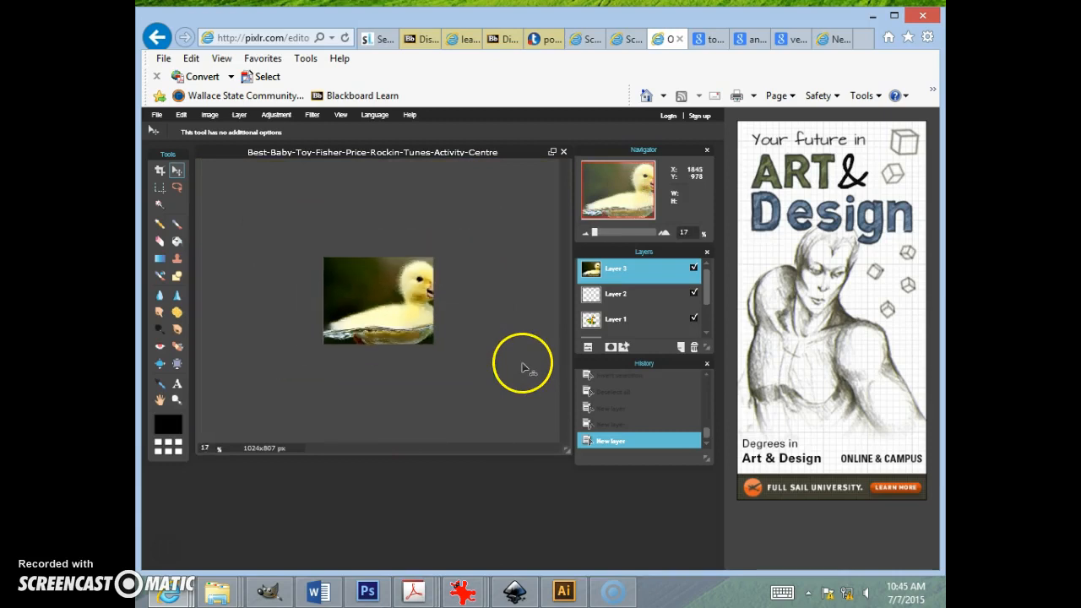
pyautogui.scroll(-1, 521, 369)
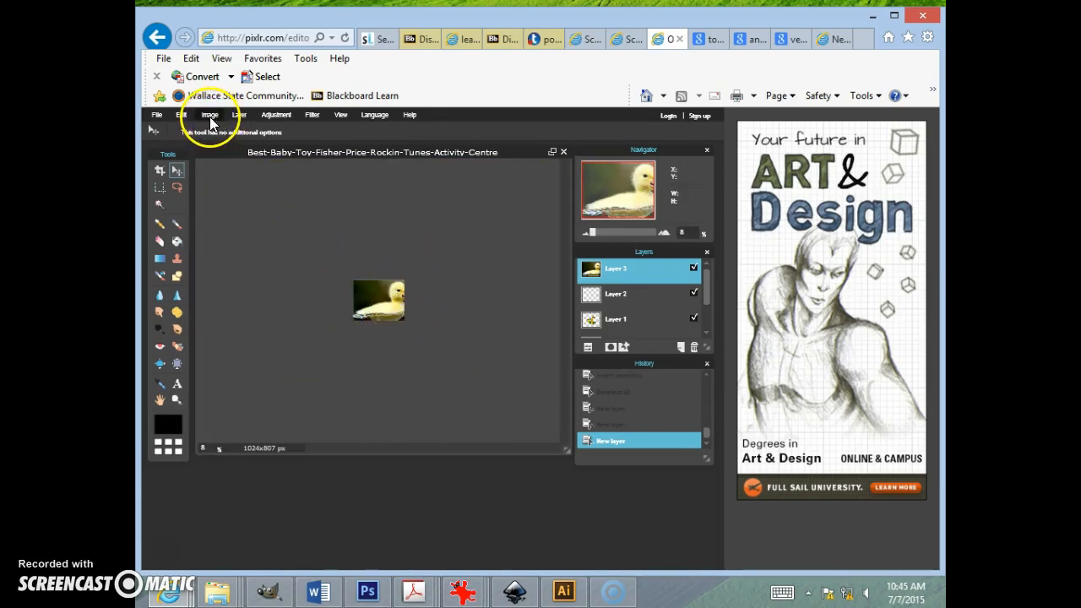
pyautogui.click(181, 115)
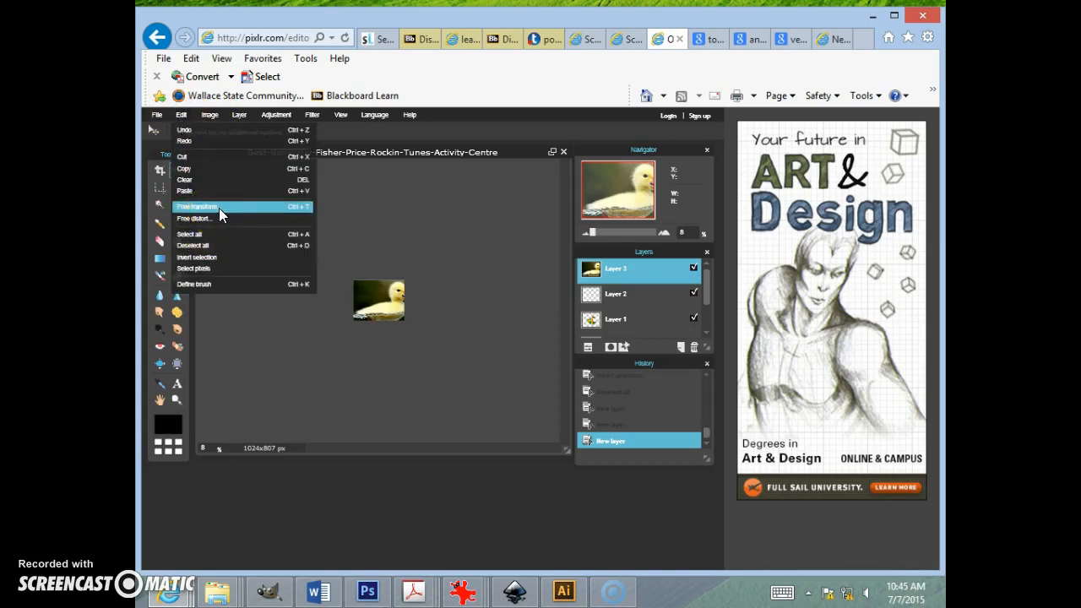
pyautogui.click(221, 207)
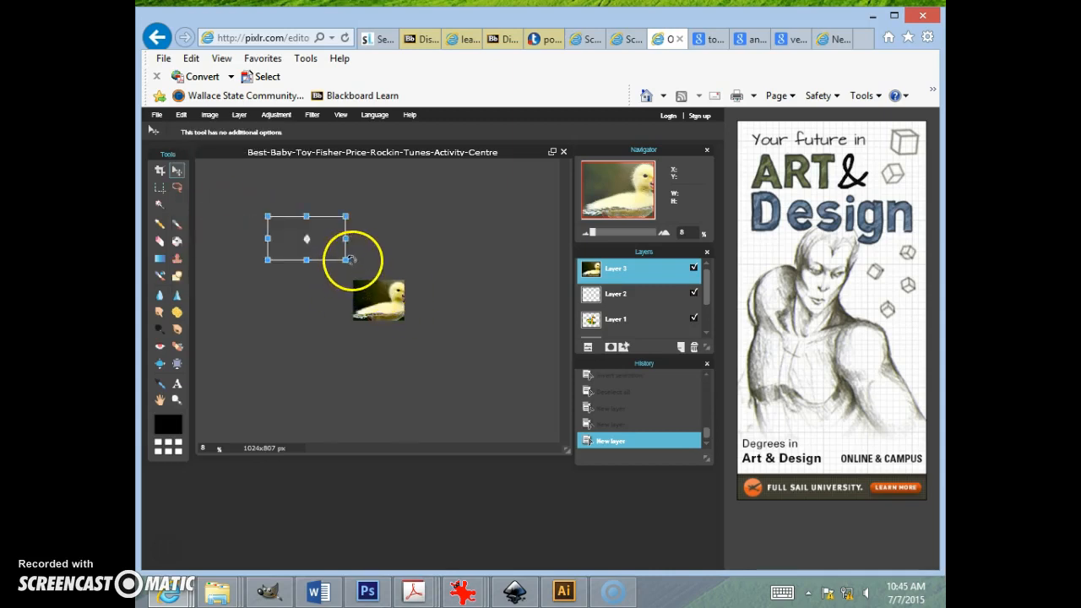
pyautogui.moveTo(346, 257); pyautogui.dragTo(347, 257)
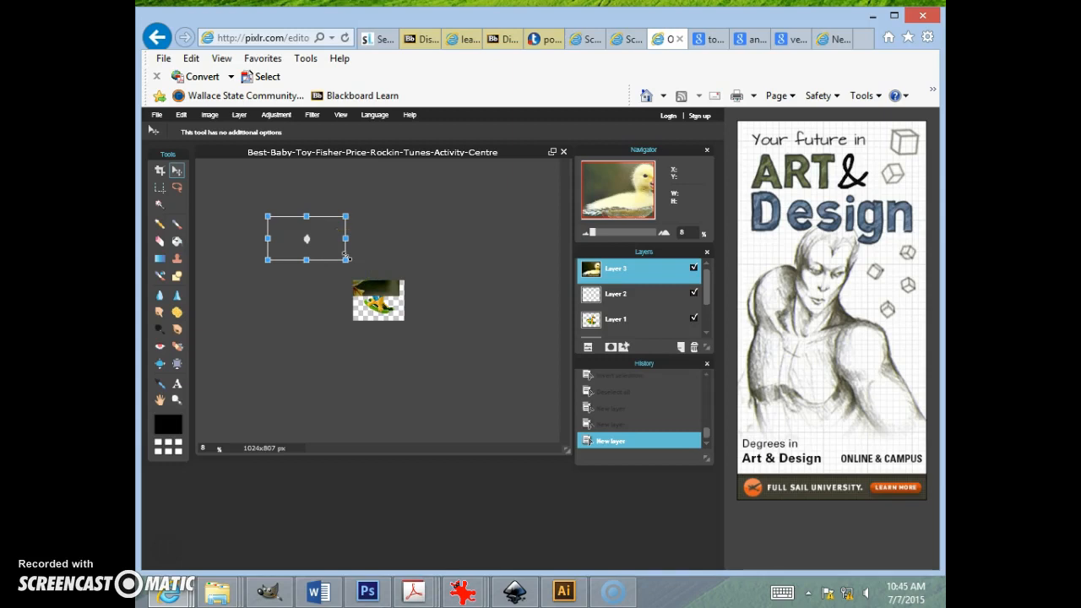
pyautogui.moveTo(346, 257)
pyautogui.mouseDown()
pyautogui.moveTo(324, 244)
pyautogui.moveTo(338, 267)
pyautogui.mouseUp()
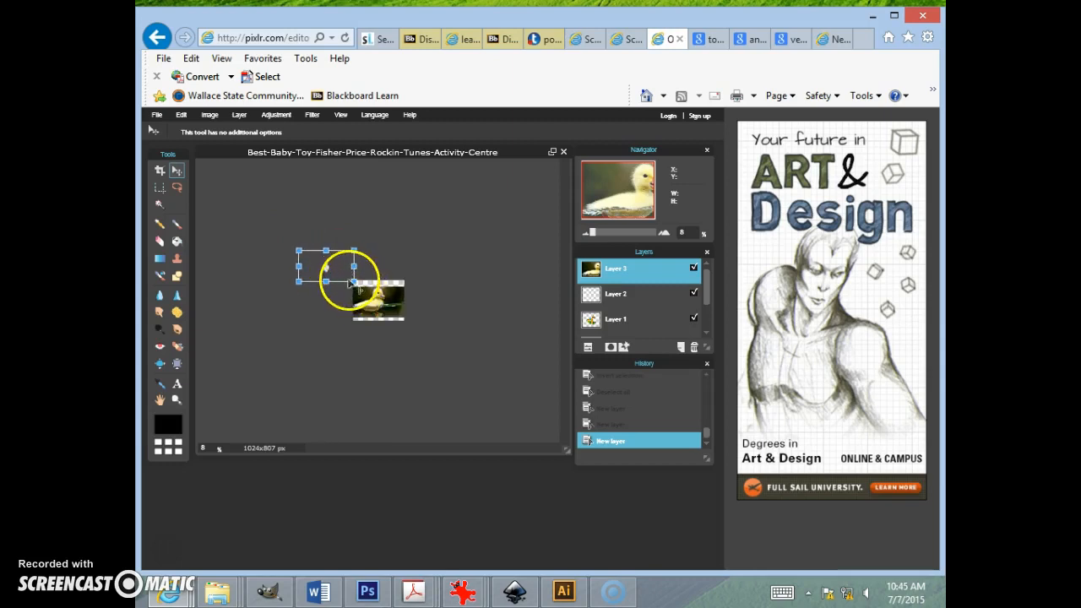
pyautogui.moveTo(352, 281)
pyautogui.mouseDown()
pyautogui.moveTo(341, 266)
pyautogui.moveTo(353, 277)
pyautogui.mouseUp()
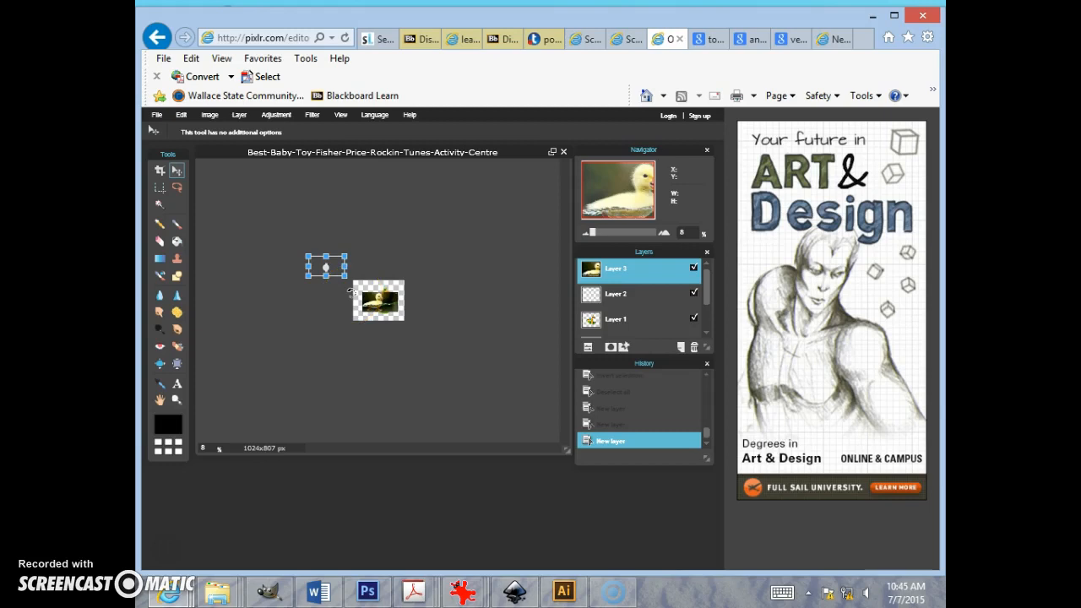
pyautogui.press('Return')
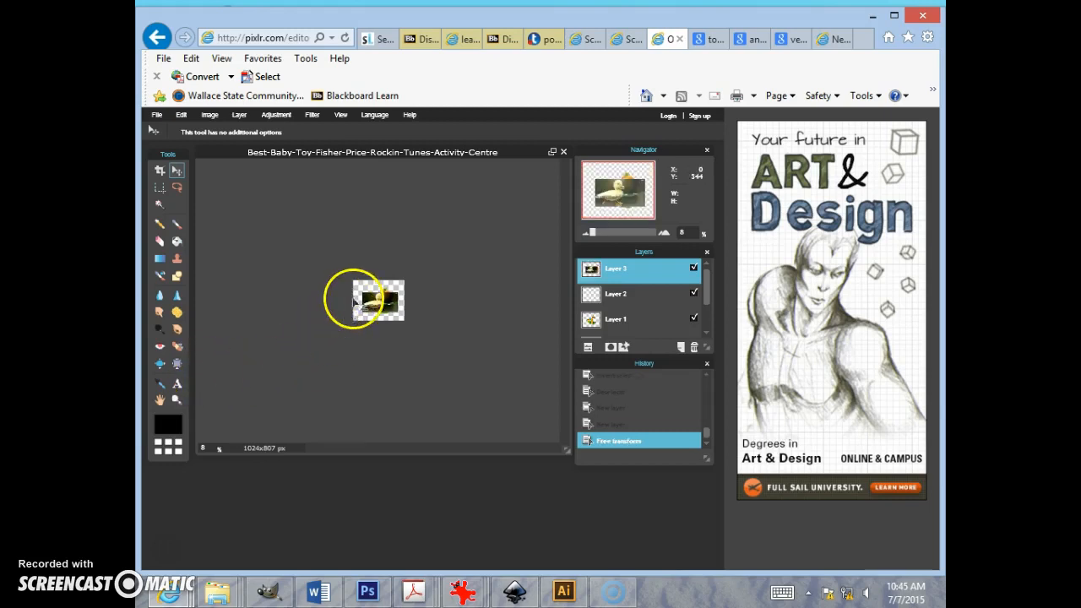
# Step: Zoom in and erase the background edges of the duckling layer with a square Eraser brush of diameter 151
pyautogui.scroll(5, 369, 337)
pyautogui.scroll(3, 369, 336)
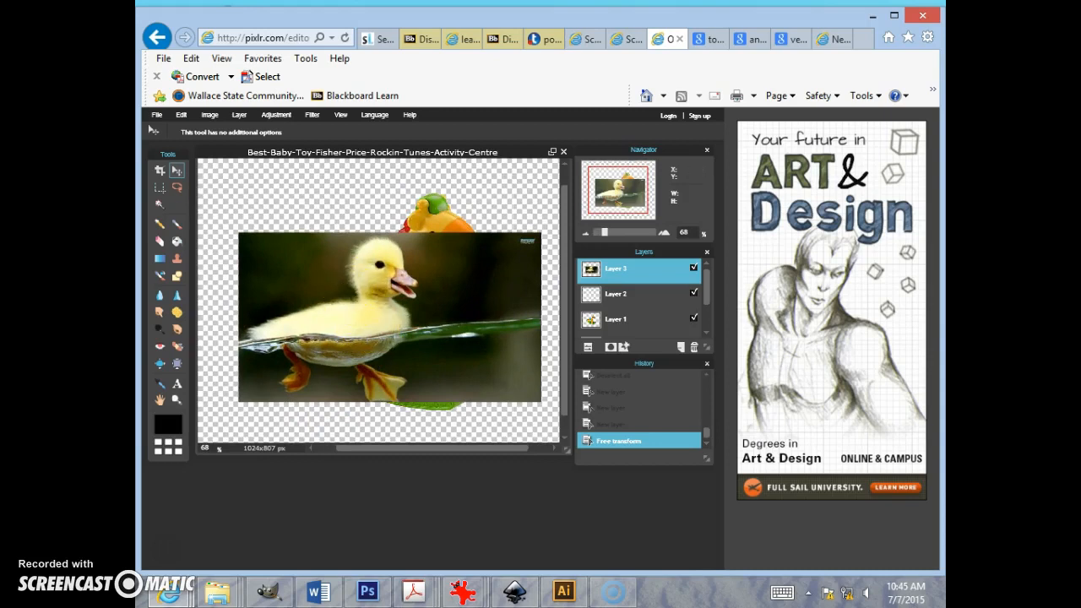
pyautogui.click(157, 243)
pyautogui.click(216, 131)
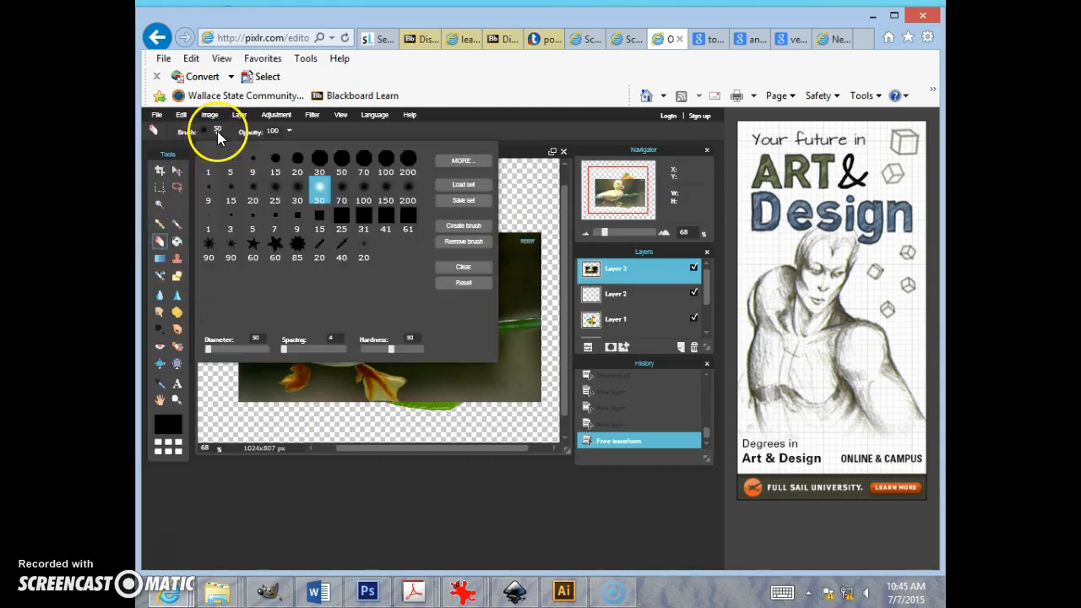
pyautogui.click(342, 219)
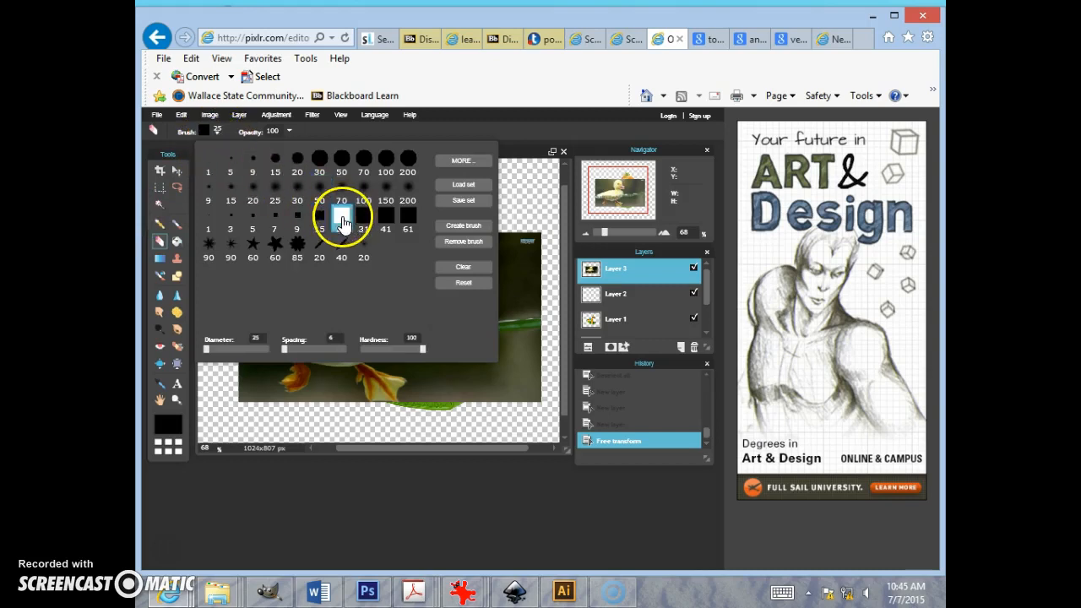
pyautogui.click(220, 348)
pyautogui.moveTo(232, 351); pyautogui.dragTo(241, 355)
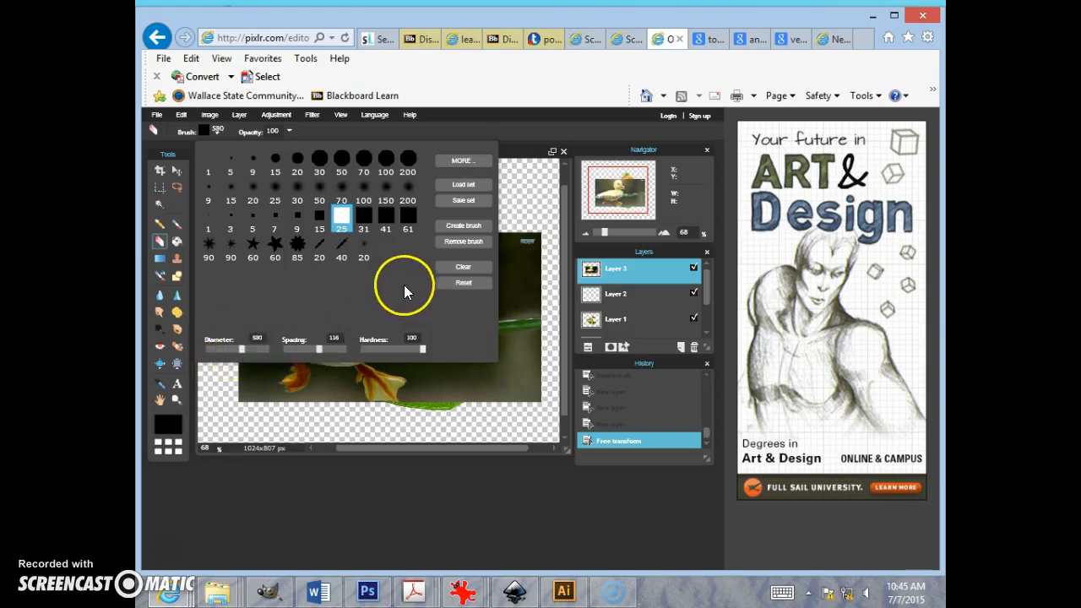
pyautogui.moveTo(206, 353); pyautogui.dragTo(215, 349)
pyautogui.moveTo(532, 262)
pyautogui.mouseDown()
pyautogui.moveTo(511, 251)
pyautogui.moveTo(430, 258)
pyautogui.moveTo(461, 249)
pyautogui.moveTo(457, 272)
pyautogui.moveTo(478, 309)
pyautogui.moveTo(544, 323)
pyautogui.moveTo(523, 369)
pyautogui.moveTo(483, 386)
pyautogui.moveTo(470, 354)
pyautogui.moveTo(448, 381)
pyautogui.moveTo(463, 291)
pyautogui.mouseUp()
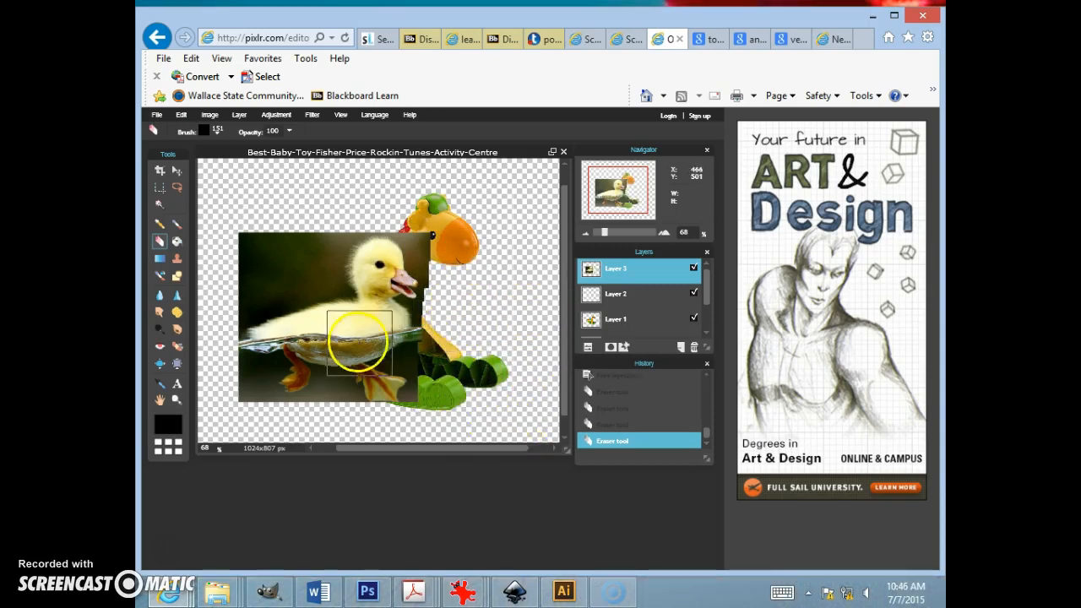
pyautogui.click(287, 244)
pyautogui.moveTo(268, 253)
pyautogui.mouseDown()
pyautogui.moveTo(253, 268)
pyautogui.moveTo(304, 236)
pyautogui.moveTo(304, 248)
pyautogui.moveTo(245, 282)
pyautogui.mouseUp()
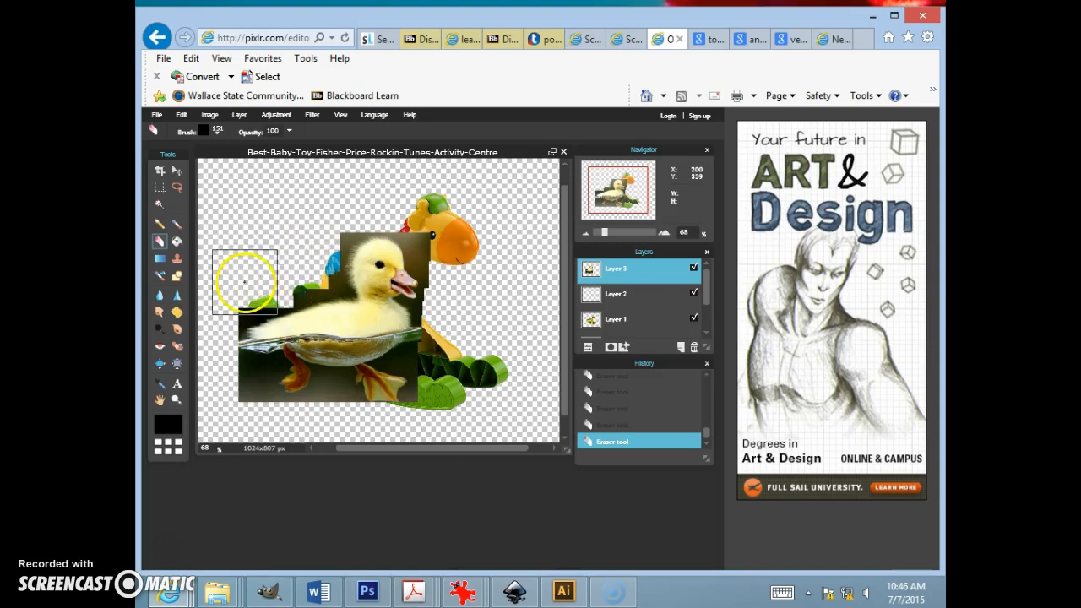
pyautogui.click(235, 285)
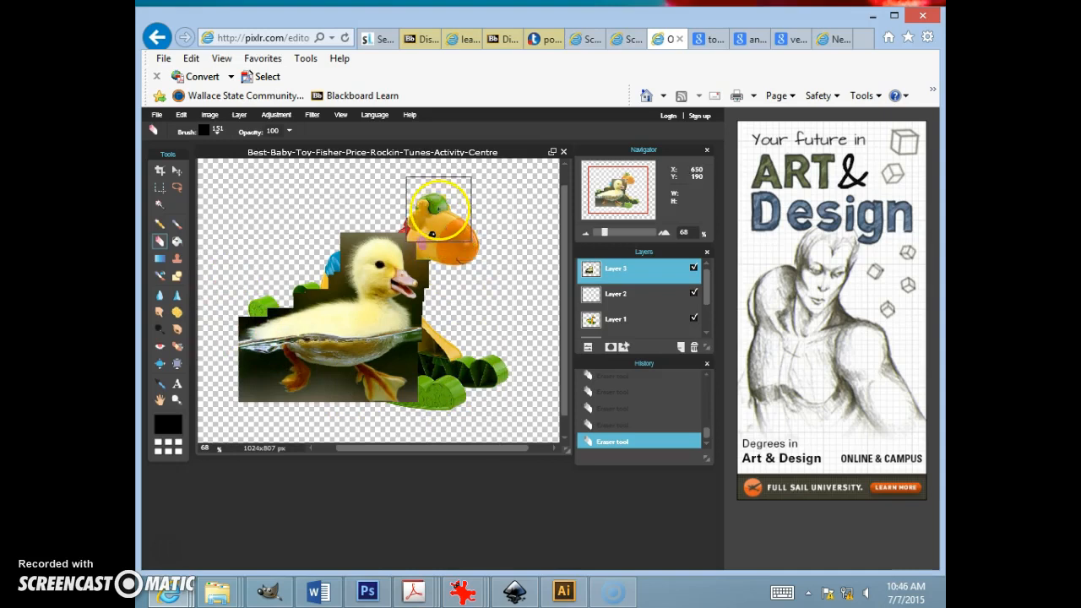
# Step: Switch the Eraser to a soft round 30 brush and erase the background around the duckling's lower body
pyautogui.click(206, 131)
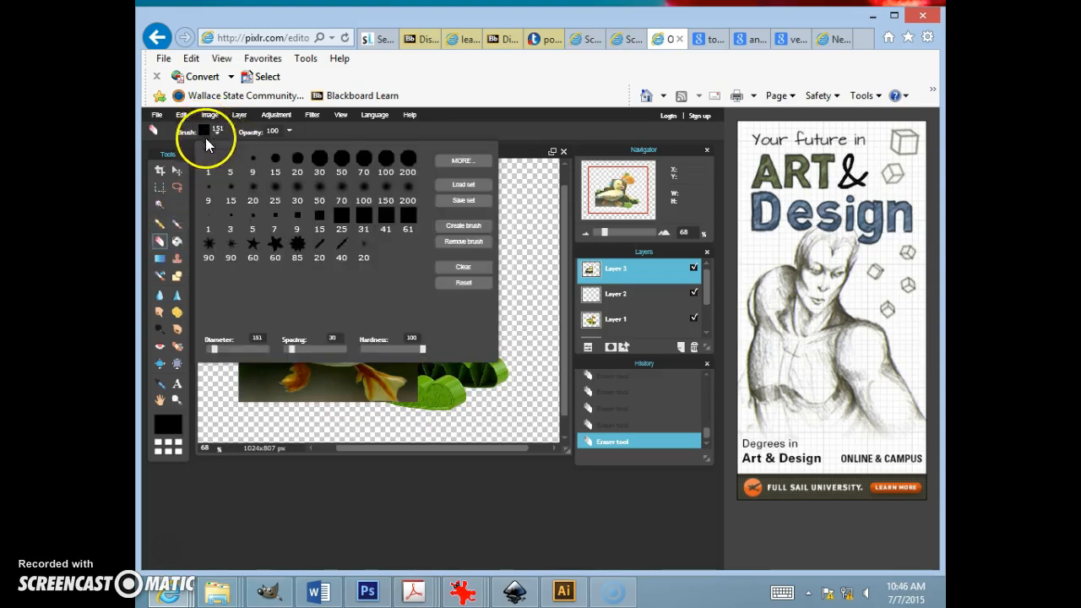
pyautogui.click(297, 188)
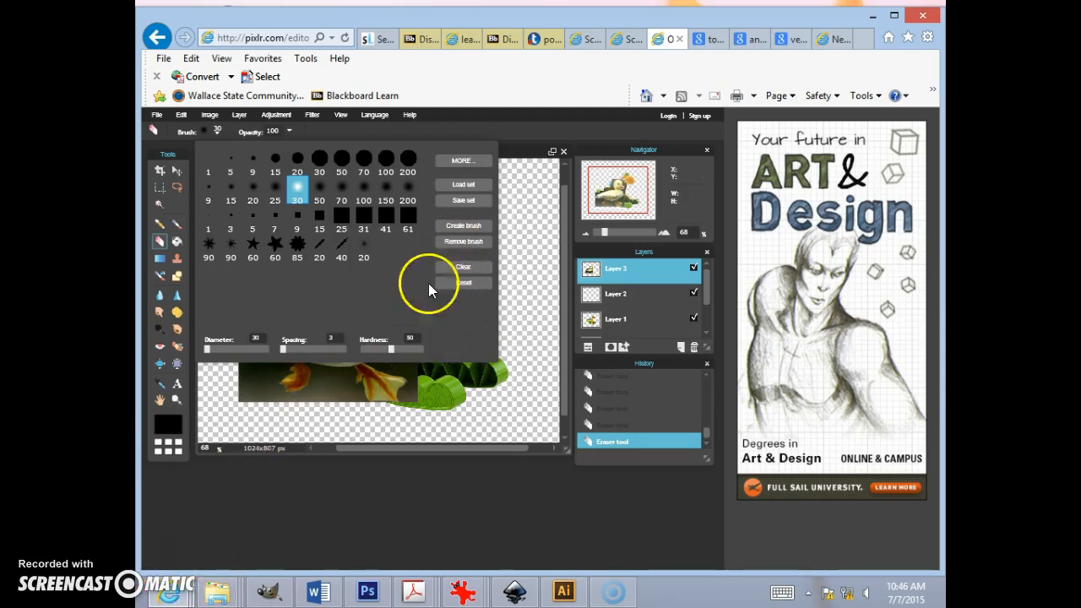
pyautogui.click(321, 400)
pyautogui.moveTo(319, 400)
pyautogui.mouseDown()
pyautogui.moveTo(276, 381)
pyautogui.moveTo(291, 372)
pyautogui.moveTo(282, 353)
pyautogui.moveTo(242, 345)
pyautogui.mouseUp()
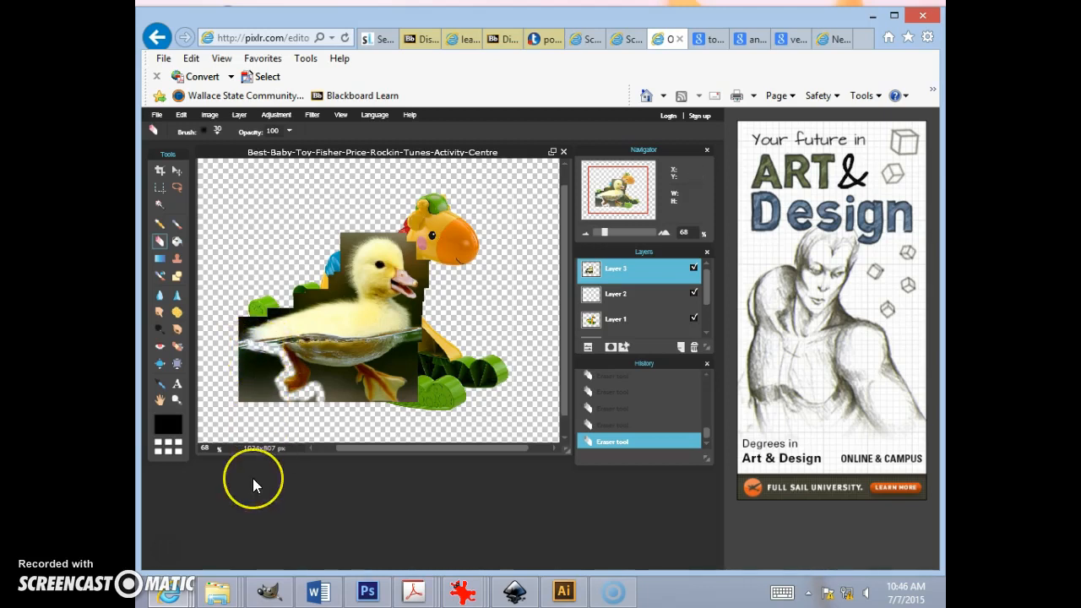
pyautogui.moveTo(295, 502)
pyautogui.mouseDown()
pyautogui.moveTo(299, 381)
pyautogui.moveTo(286, 415)
pyautogui.mouseUp()
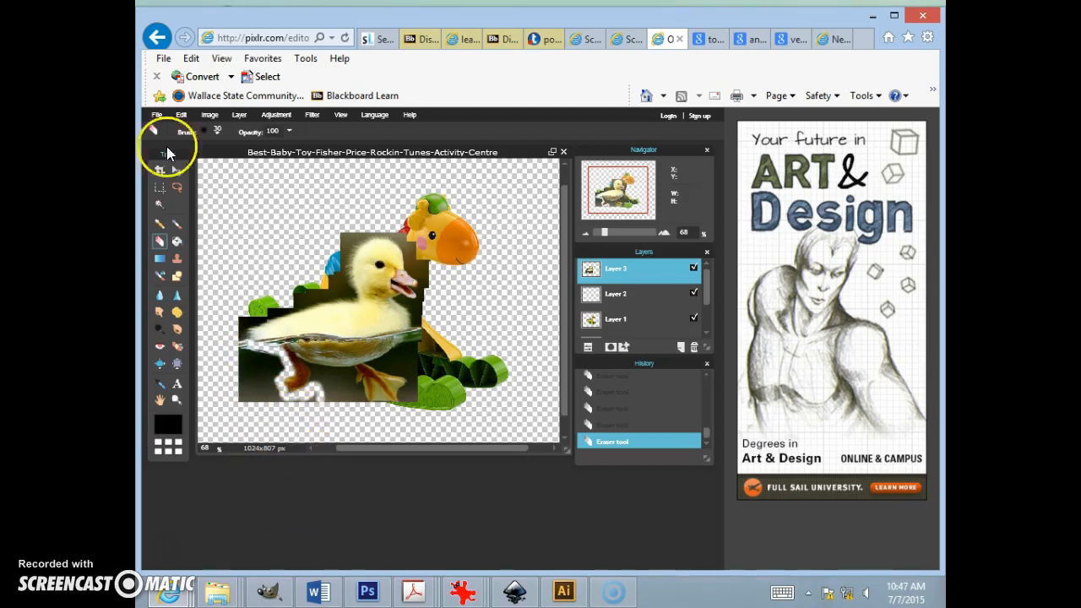
# Step: Undo the last three eraser strokes and re-erase the background around the duckling's head and body
pyautogui.click(181, 115)
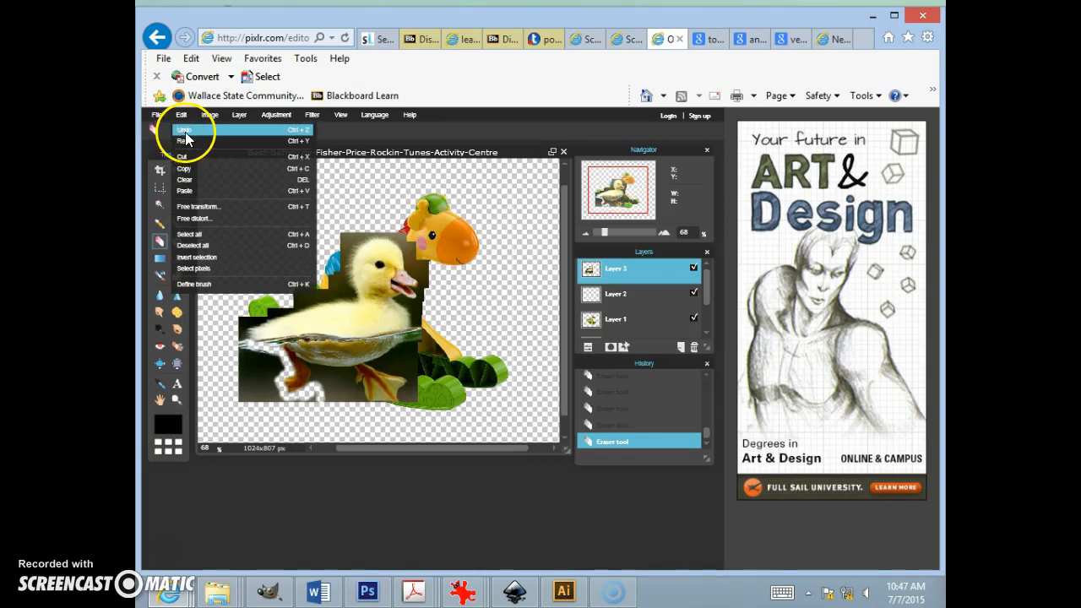
pyautogui.click(185, 132)
pyautogui.click(182, 116)
pyautogui.click(191, 132)
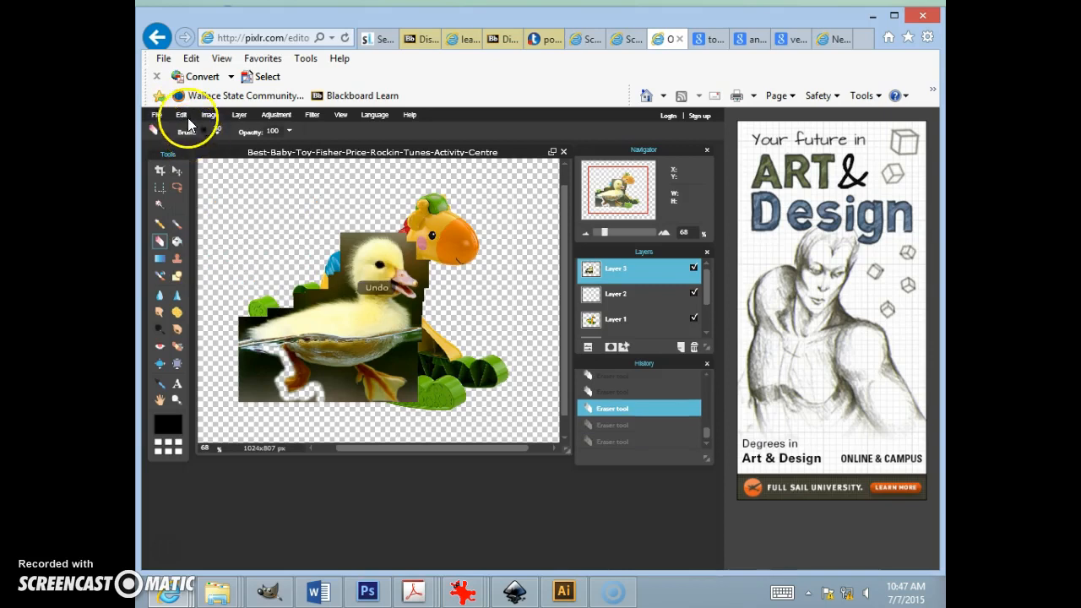
pyautogui.click(181, 115)
pyautogui.click(185, 130)
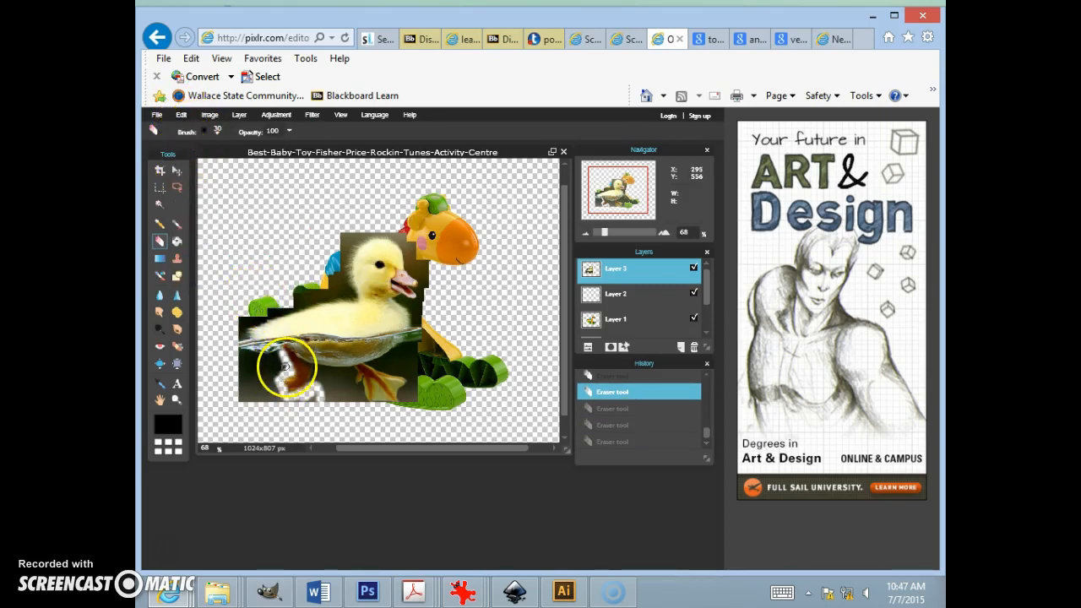
pyautogui.moveTo(285, 348)
pyautogui.mouseDown()
pyautogui.moveTo(258, 348)
pyautogui.moveTo(253, 318)
pyautogui.moveTo(326, 295)
pyautogui.moveTo(346, 307)
pyautogui.moveTo(343, 269)
pyautogui.moveTo(357, 241)
pyautogui.mouseUp()
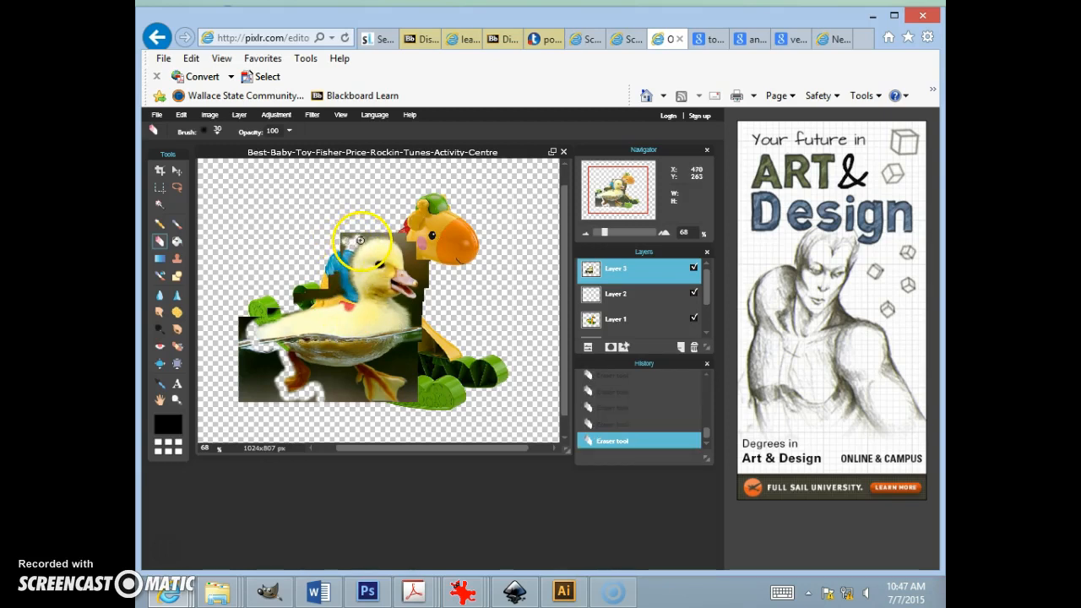
pyautogui.moveTo(398, 242)
pyautogui.mouseDown()
pyautogui.moveTo(429, 294)
pyautogui.moveTo(377, 335)
pyautogui.moveTo(453, 365)
pyautogui.moveTo(255, 267)
pyautogui.moveTo(351, 313)
pyautogui.moveTo(359, 366)
pyautogui.mouseUp()
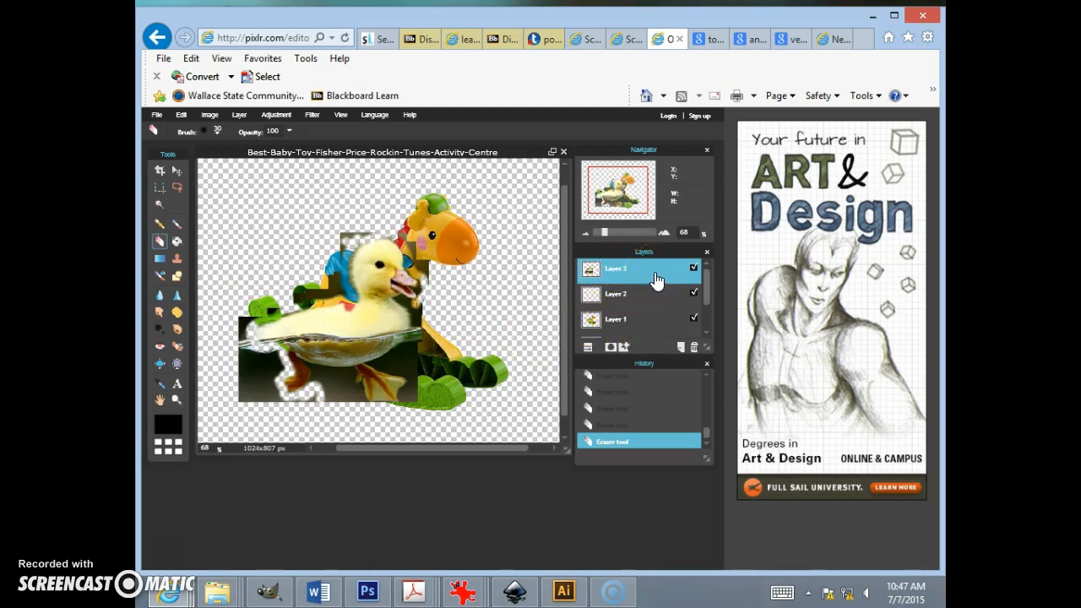
# Step: Apply Outer glow and Bevel layer styles to the duckling layer
pyautogui.click(239, 115)
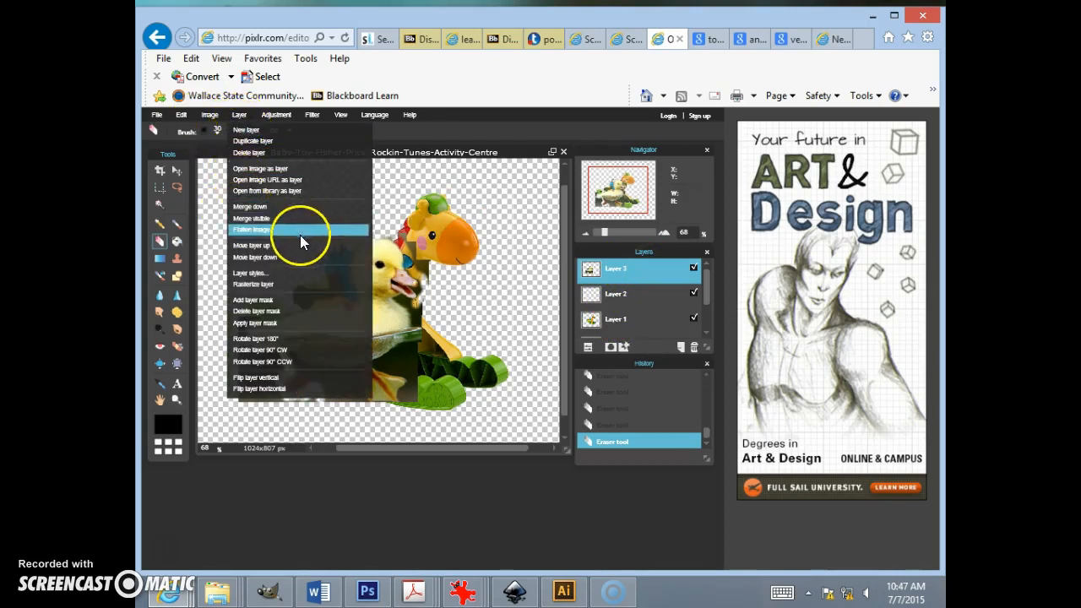
pyautogui.click(296, 274)
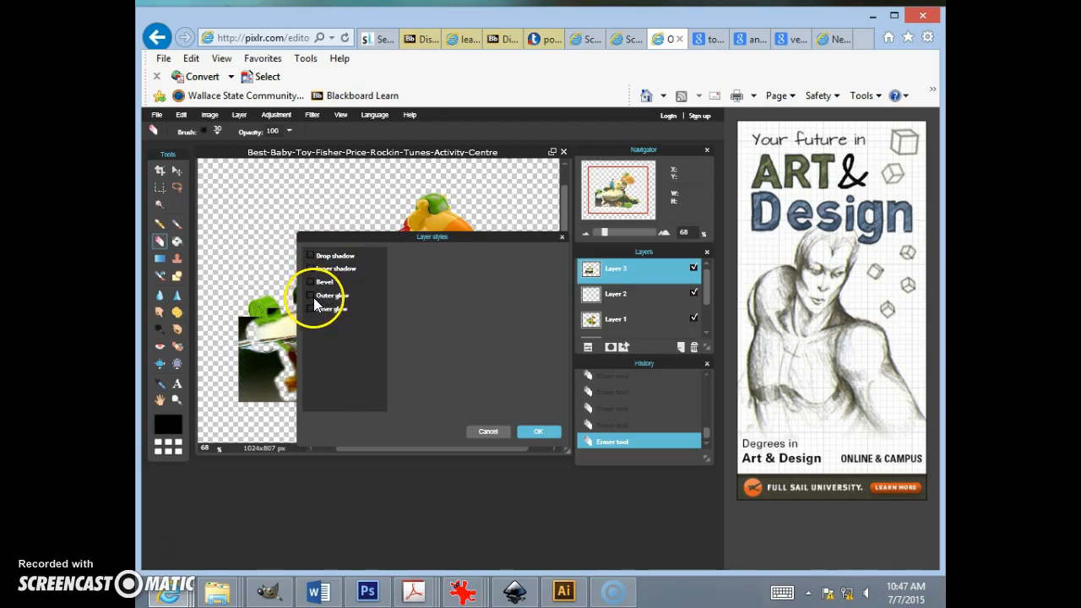
pyautogui.click(309, 295)
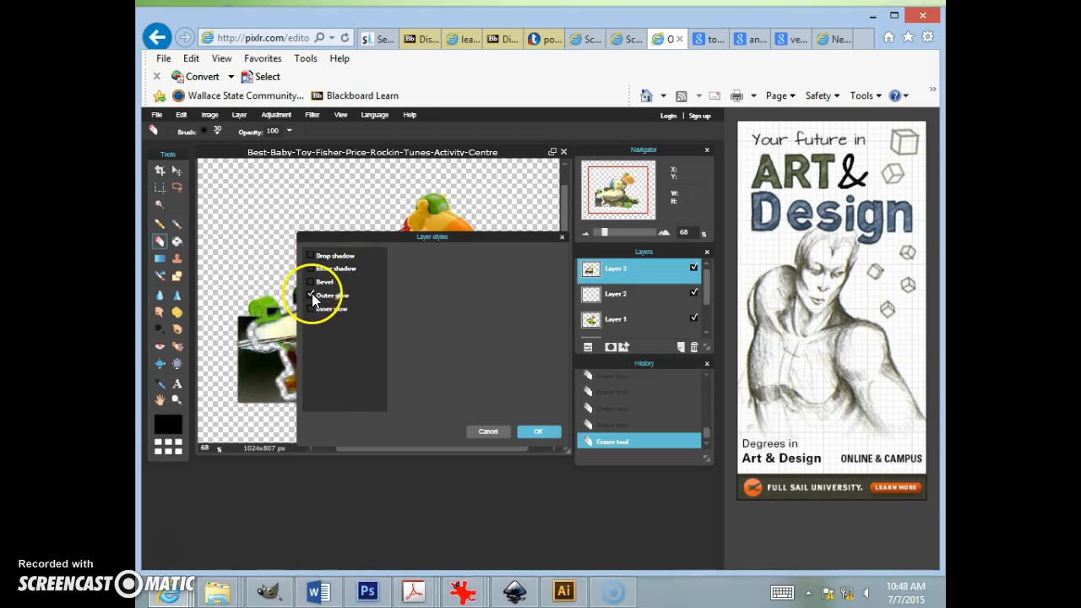
pyautogui.click(331, 295)
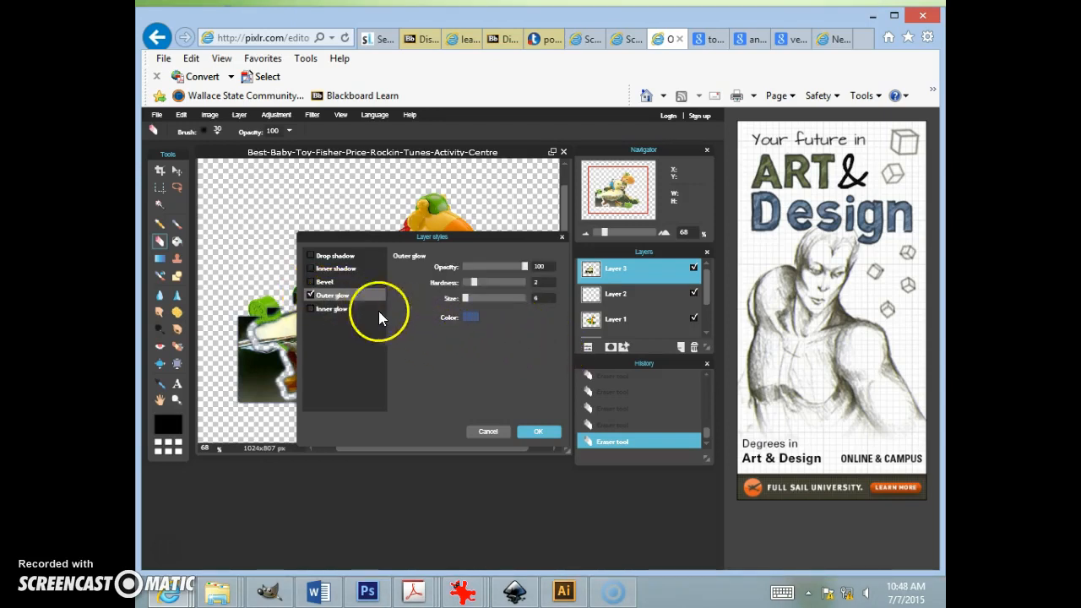
pyautogui.click(312, 281)
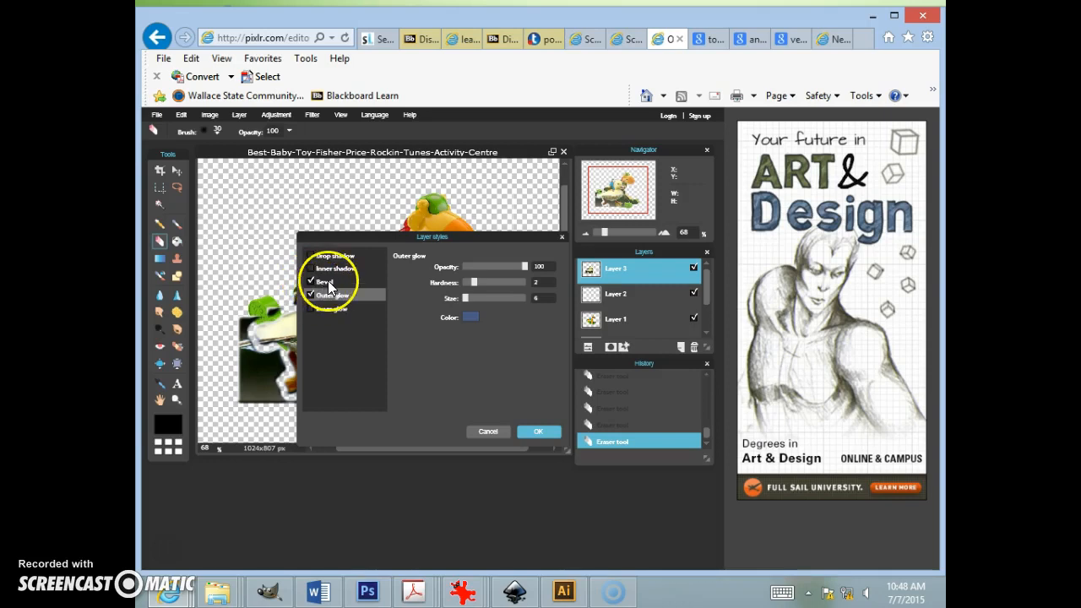
pyautogui.click(328, 284)
pyautogui.click(446, 316)
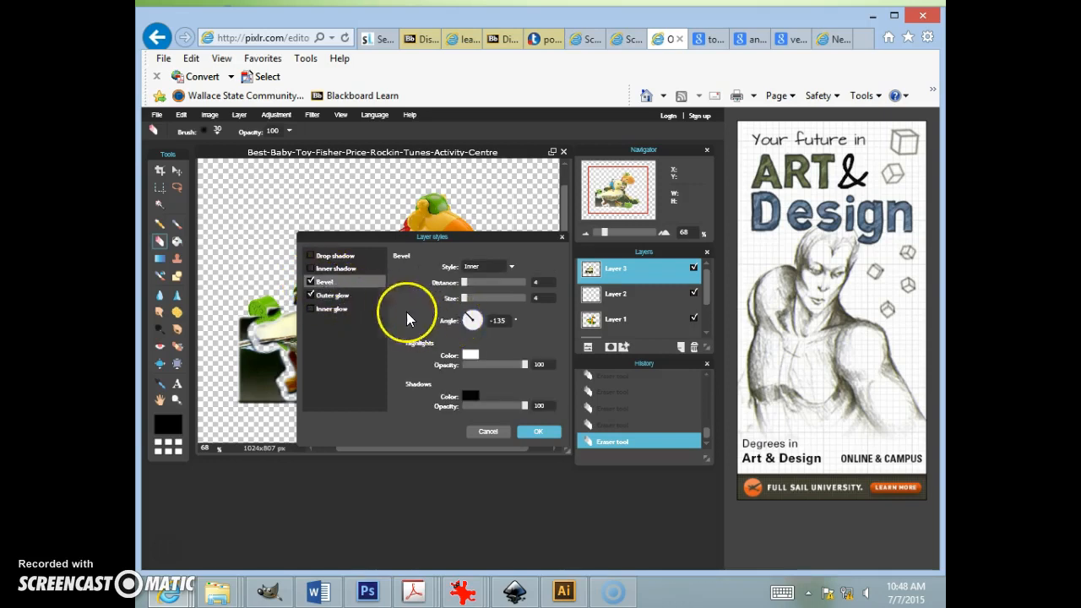
pyautogui.click(324, 269)
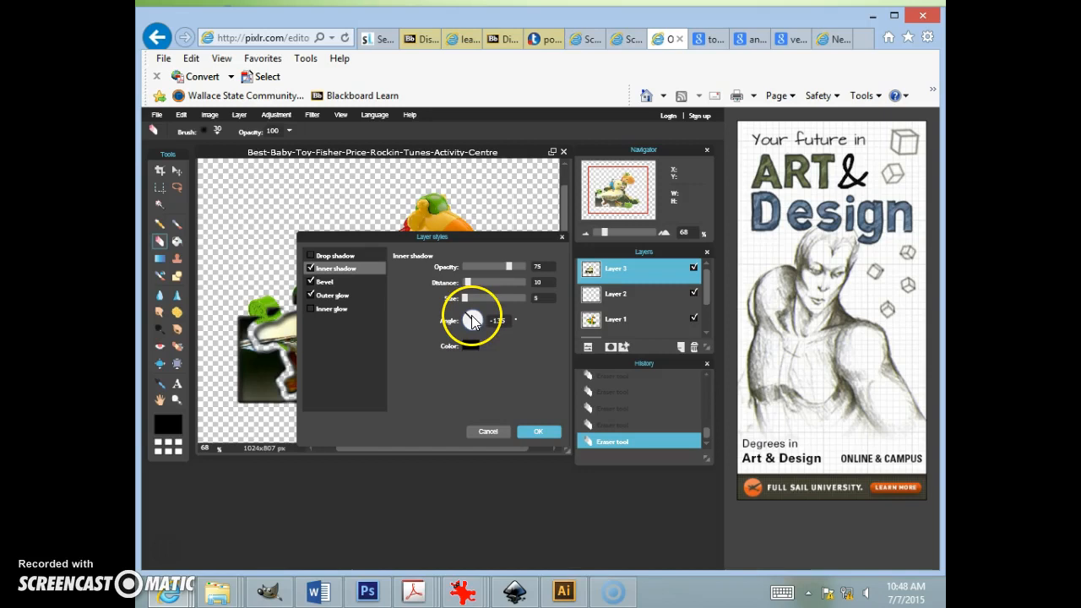
pyautogui.click(311, 269)
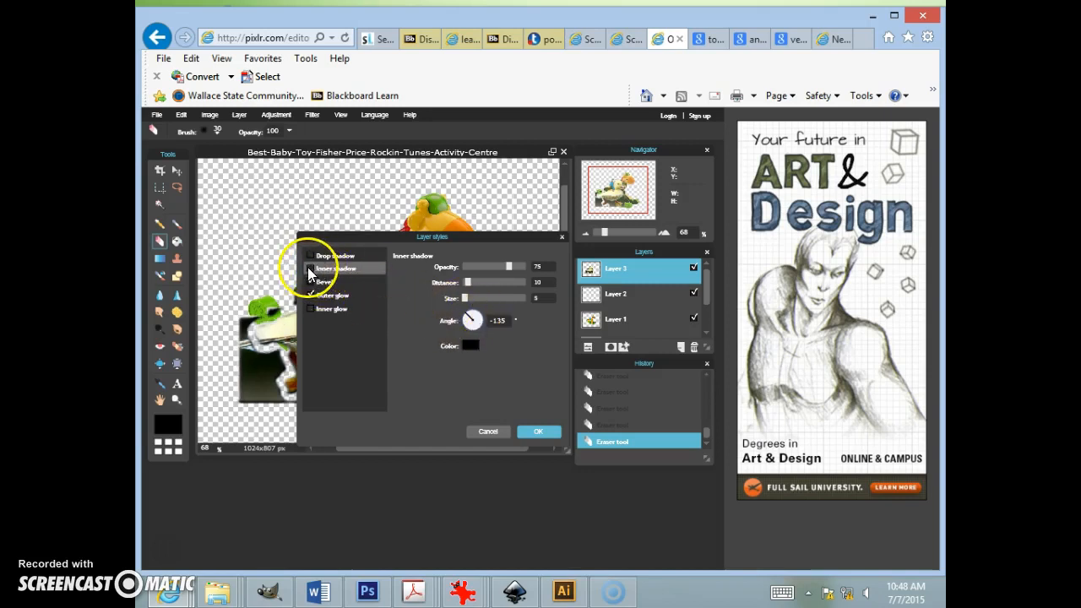
pyautogui.click(310, 269)
pyautogui.click(538, 431)
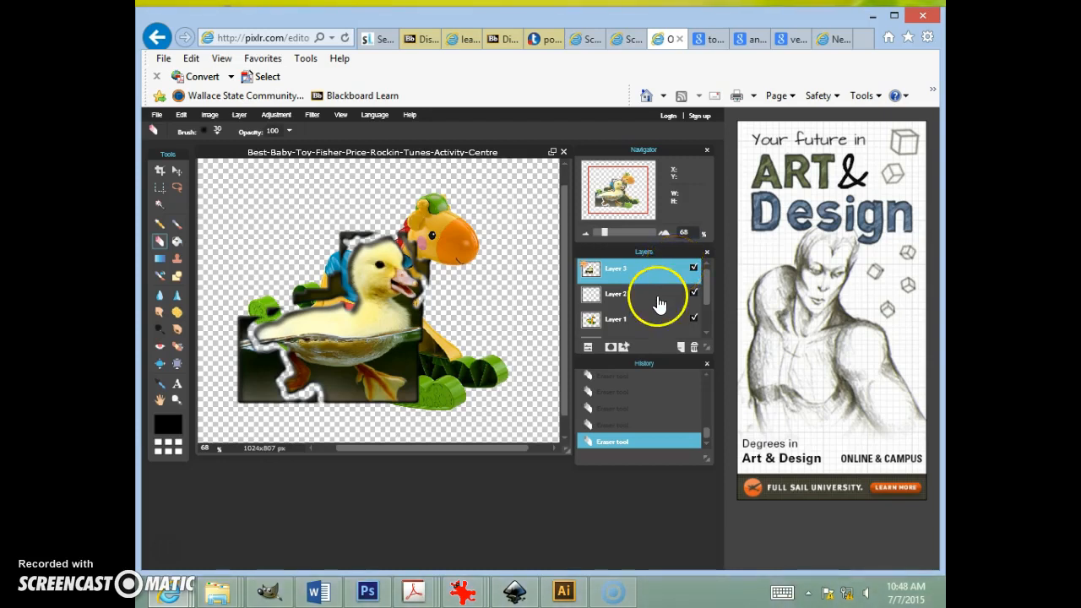
# Step: Start saving the composition as a JPEG image to the computer
pyautogui.click(158, 115)
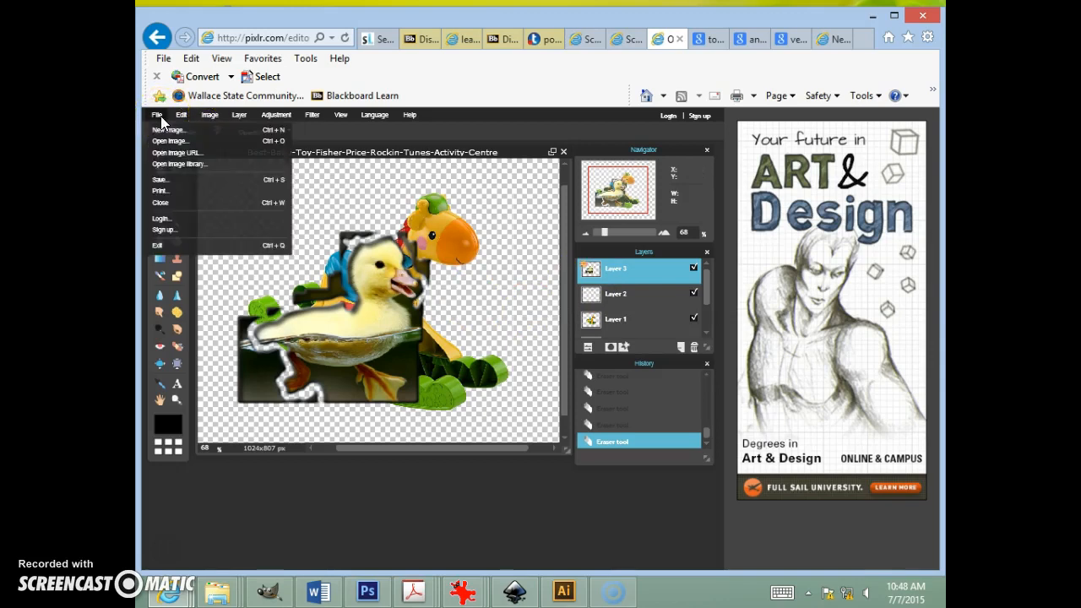
pyautogui.click(190, 179)
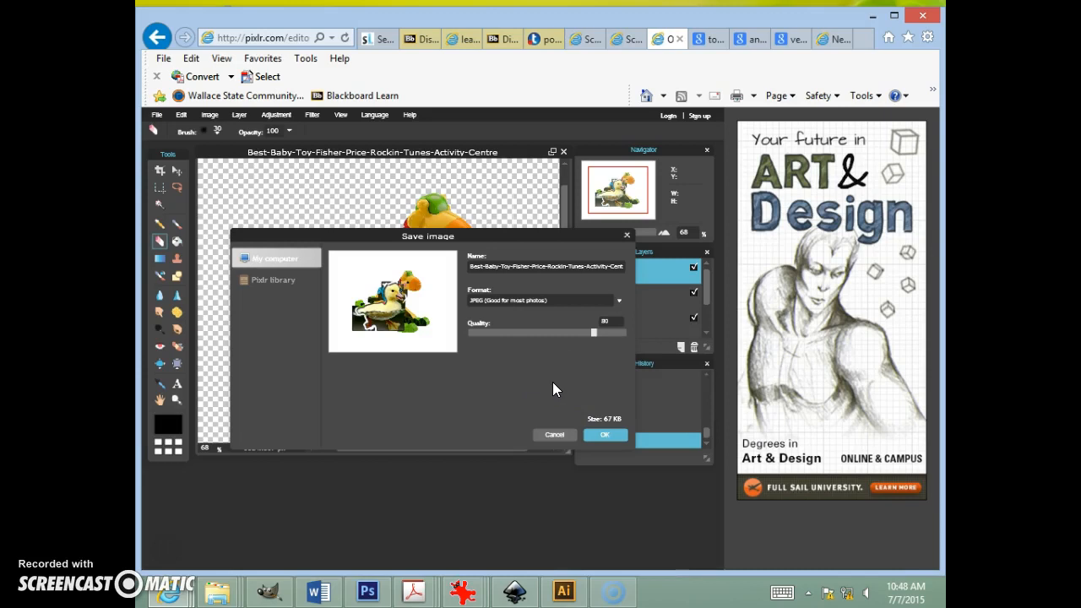
pyautogui.click(617, 302)
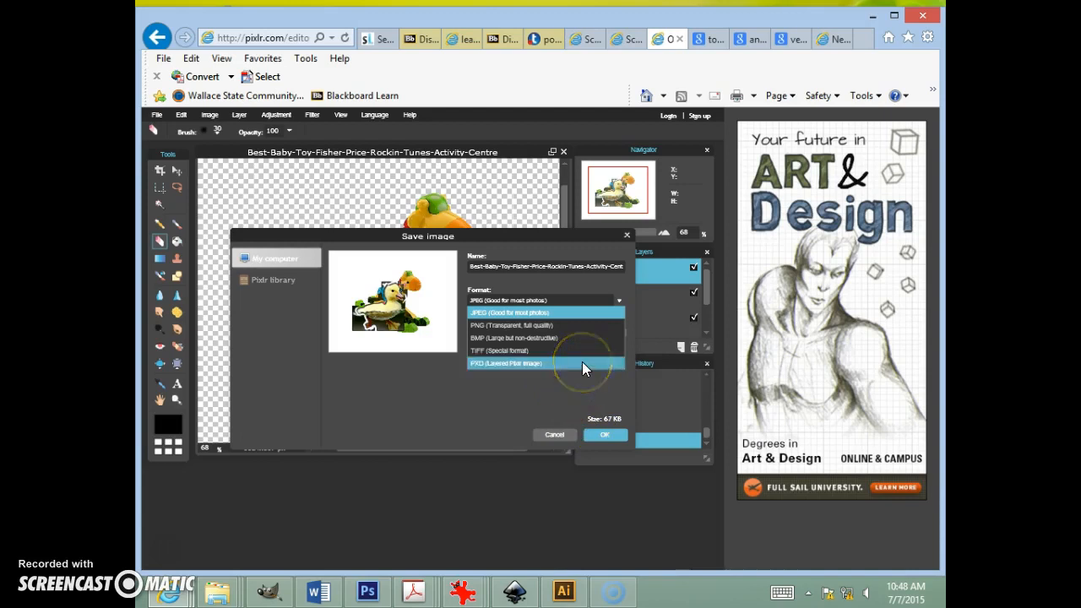
pyautogui.click(607, 432)
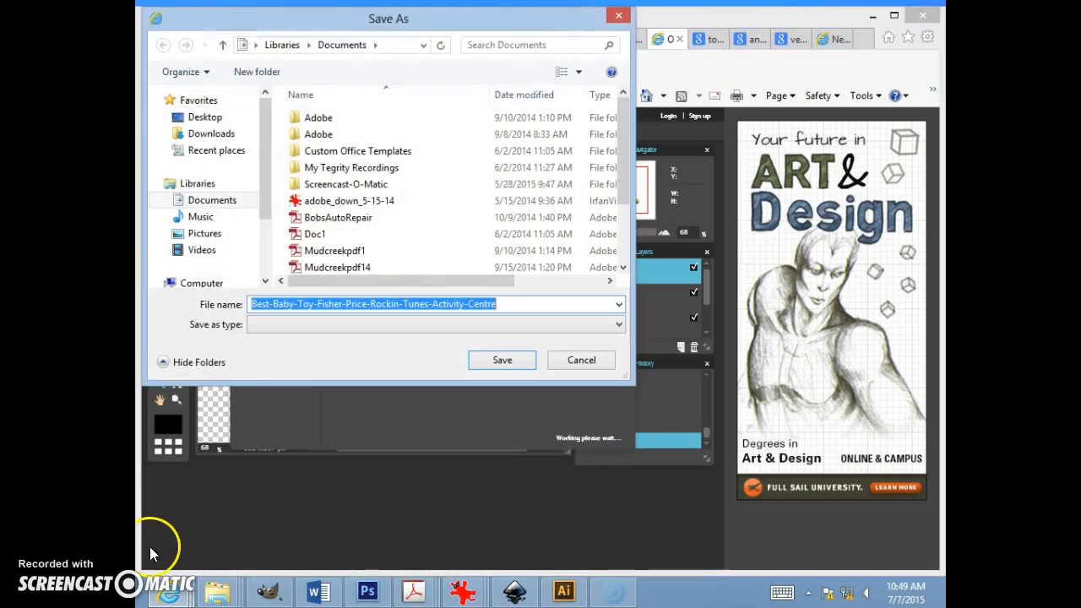
pyautogui.click(571, 358)
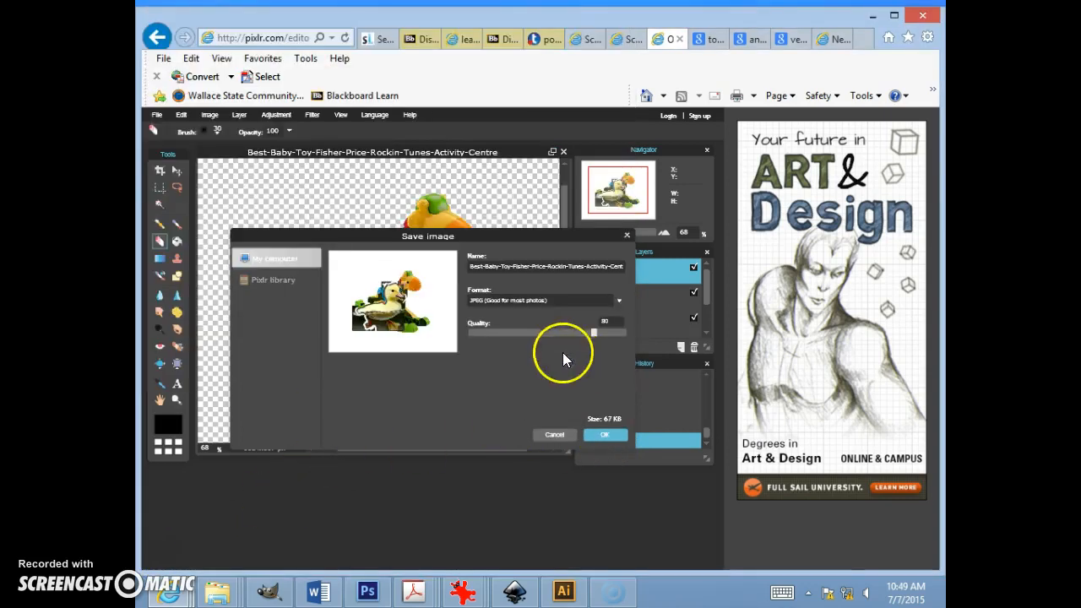